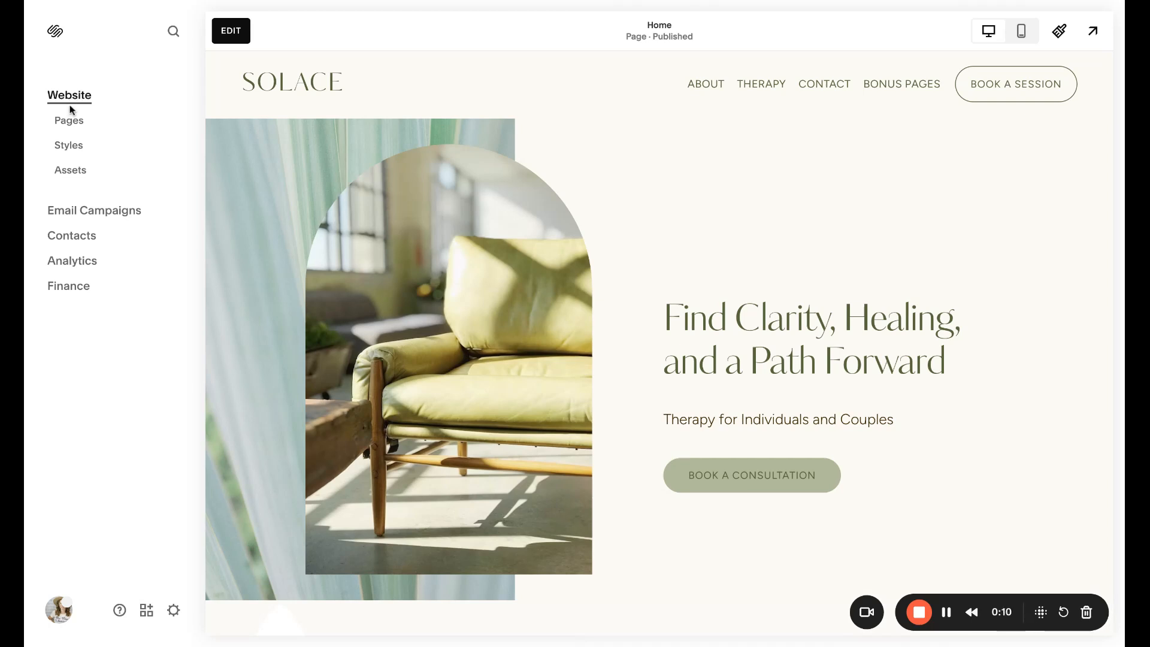
Check the Training Library page's SEO settings for hiding it from search results, and collapse the Template Resources dropdown
left_click(71, 122)
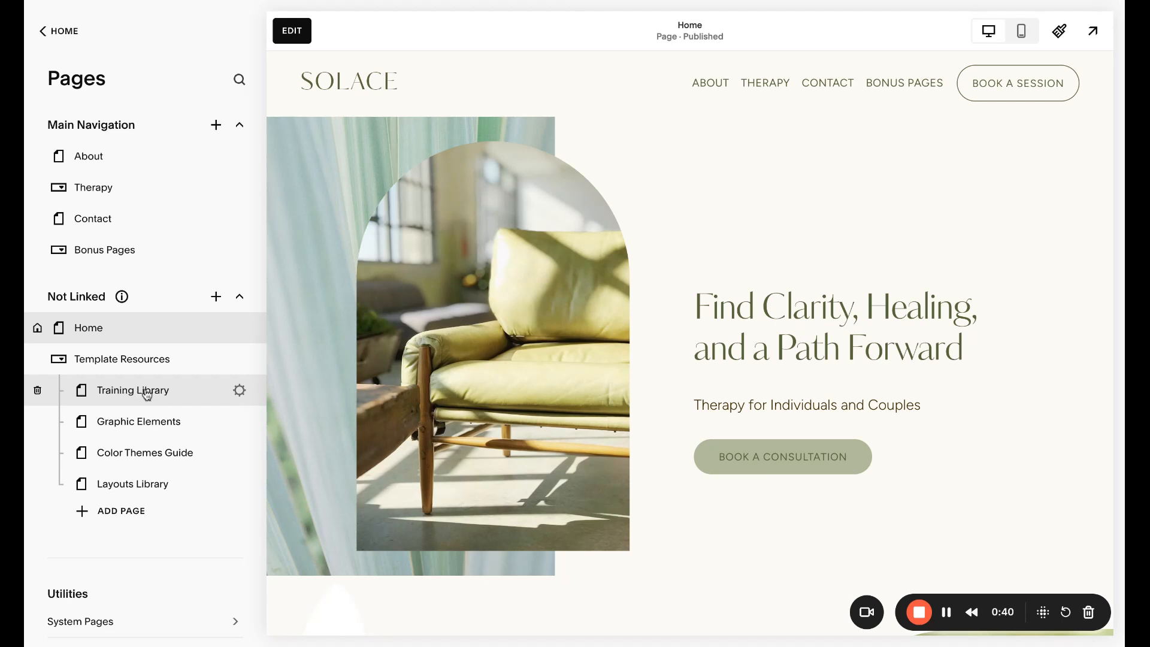
left_click(238, 390)
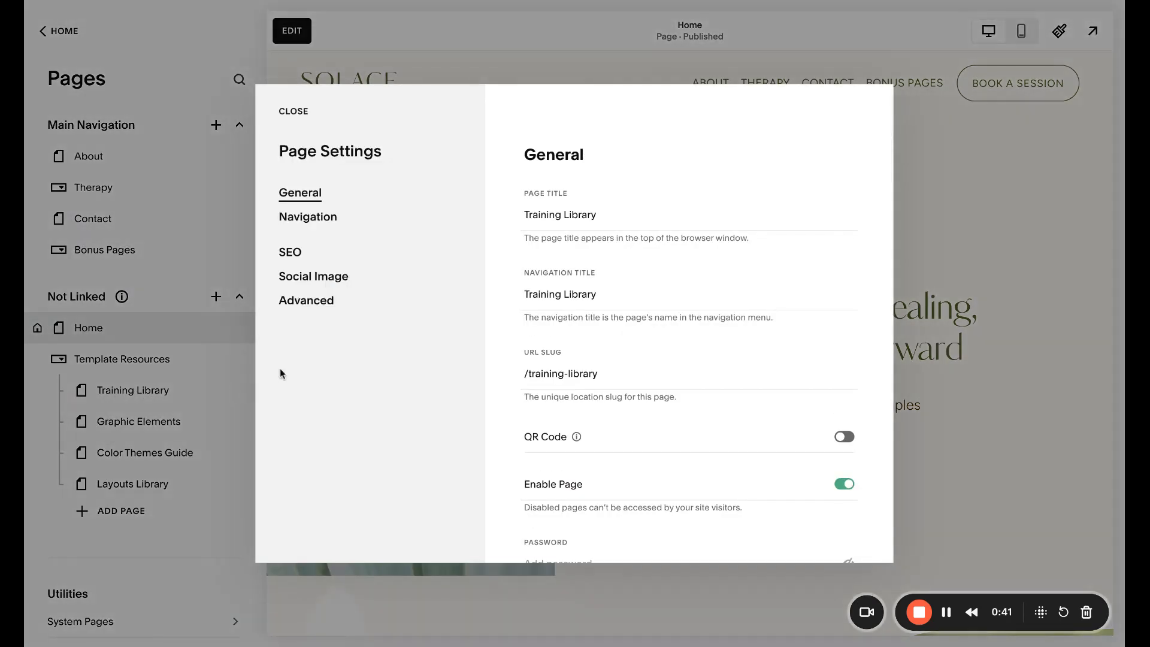
left_click(290, 253)
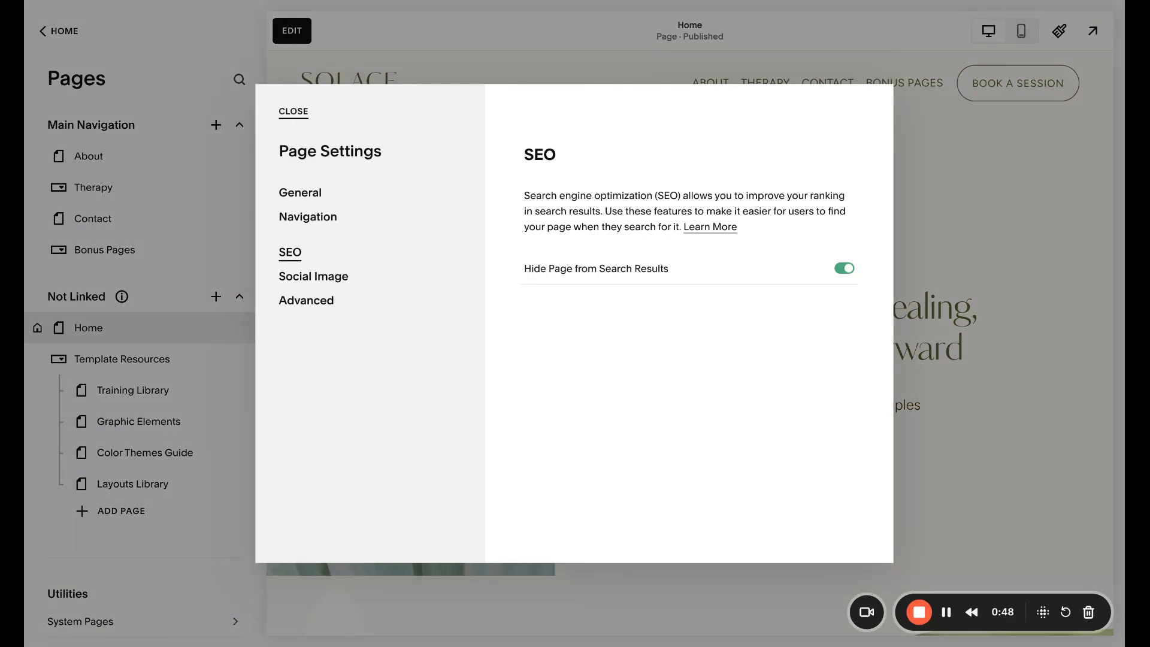
left_click(293, 112)
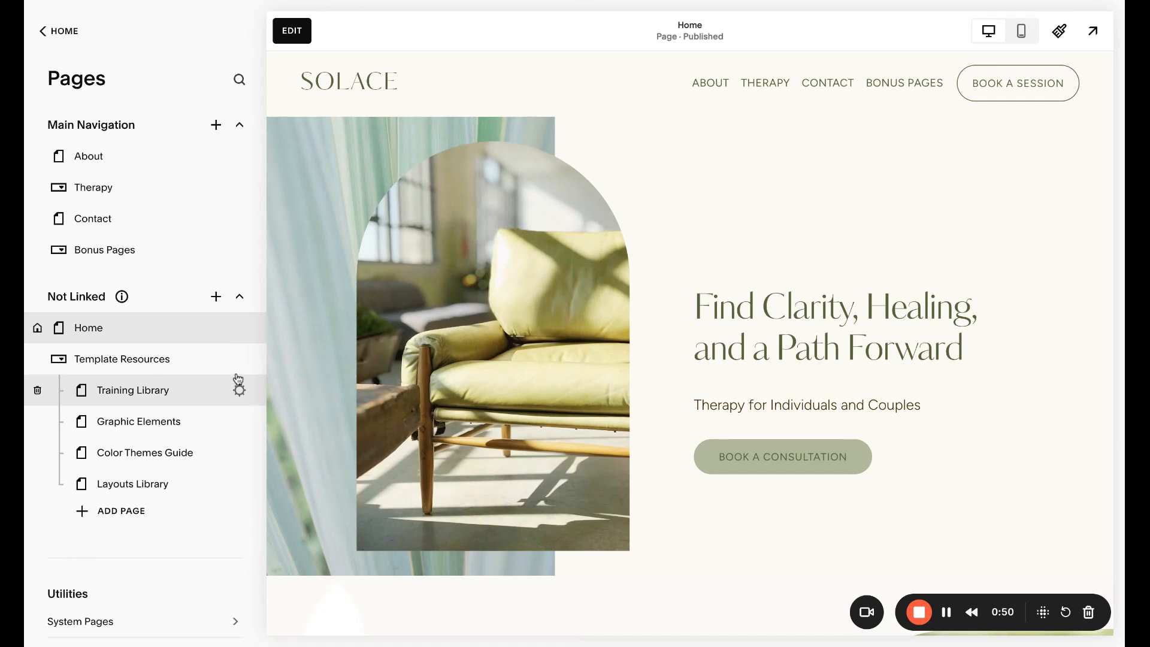
left_click(240, 362)
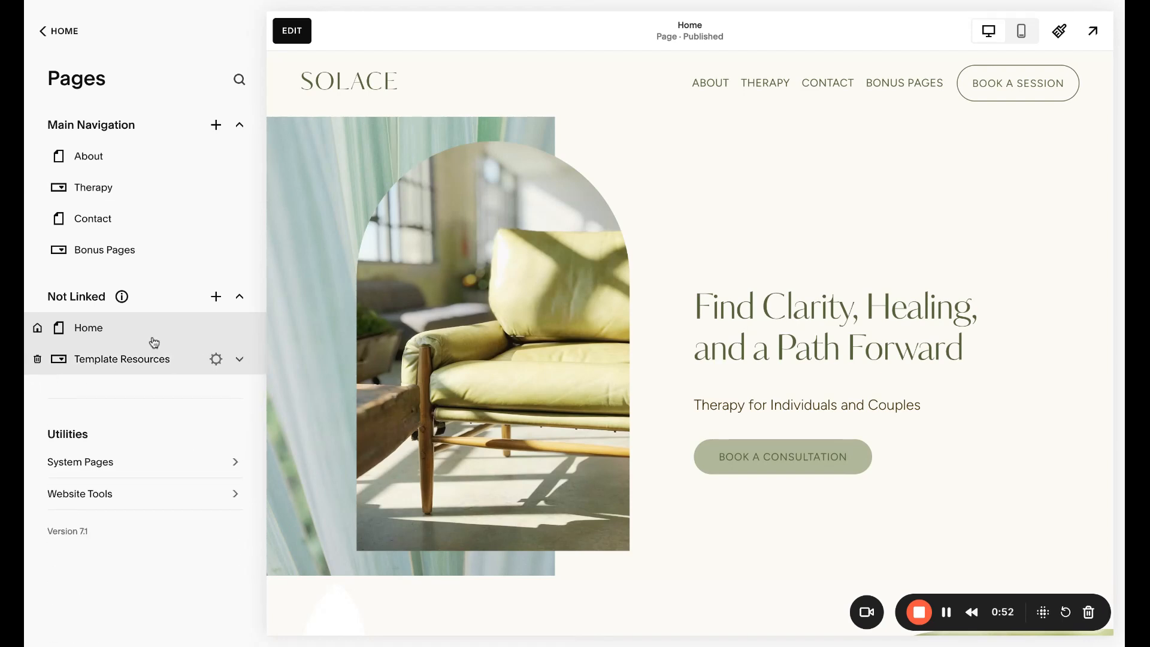
Move the 404, Legal, Course and Sales Page items out of the Bonus Pages dropdown into Not Linked, and check the site's dropdown
left_click(240, 250)
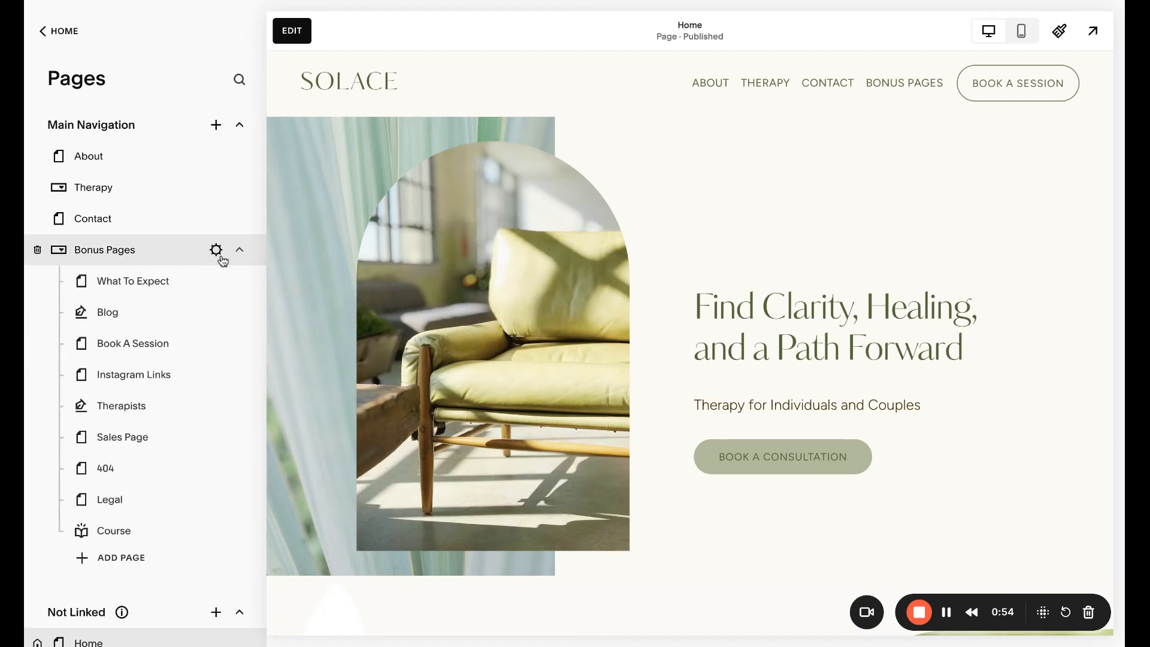
scroll(188, 309, "down", 2)
mouse_move(896, 82)
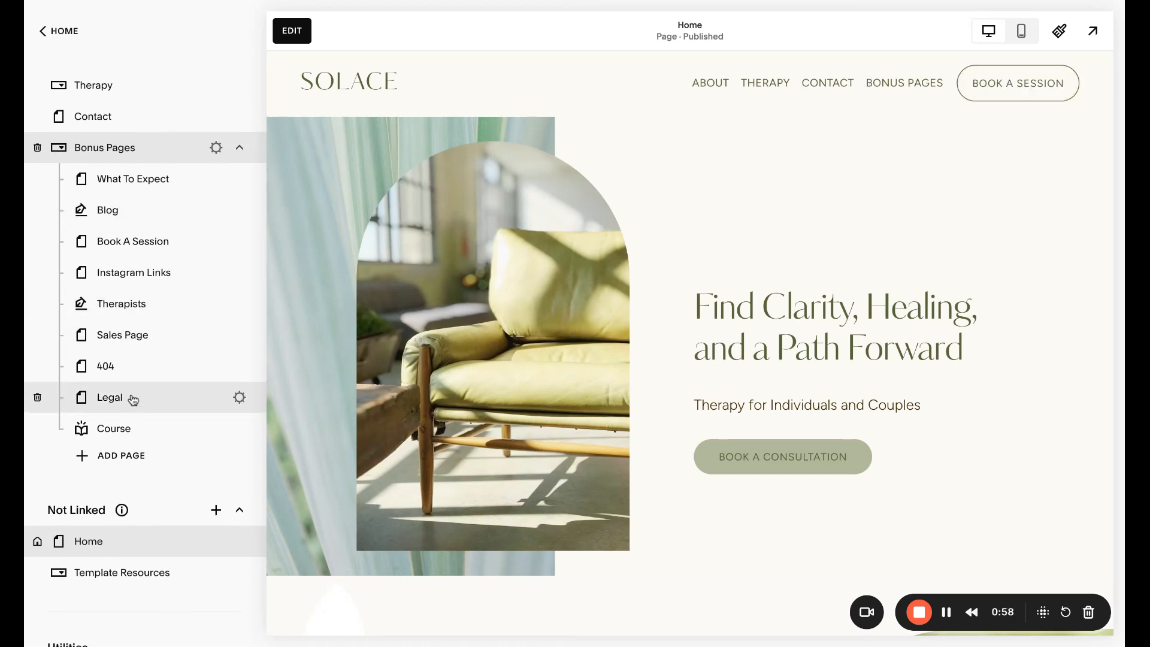
scroll(142, 397, "down", 1)
scroll(142, 398, "down", 2)
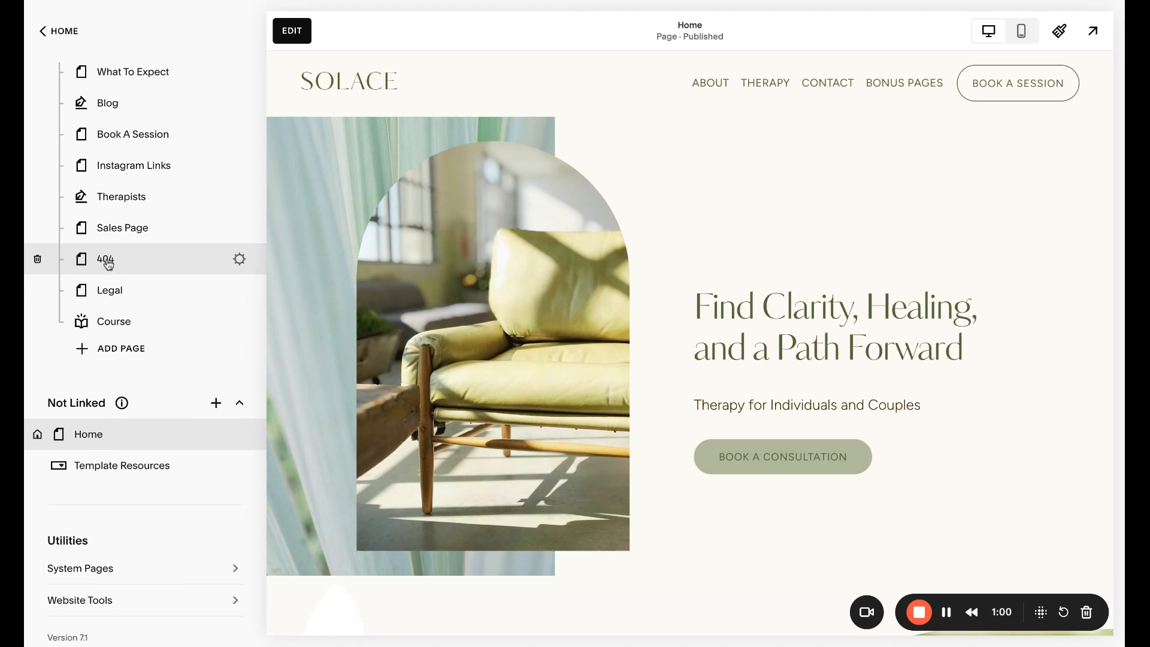
left_click_drag(108, 263, 103, 410)
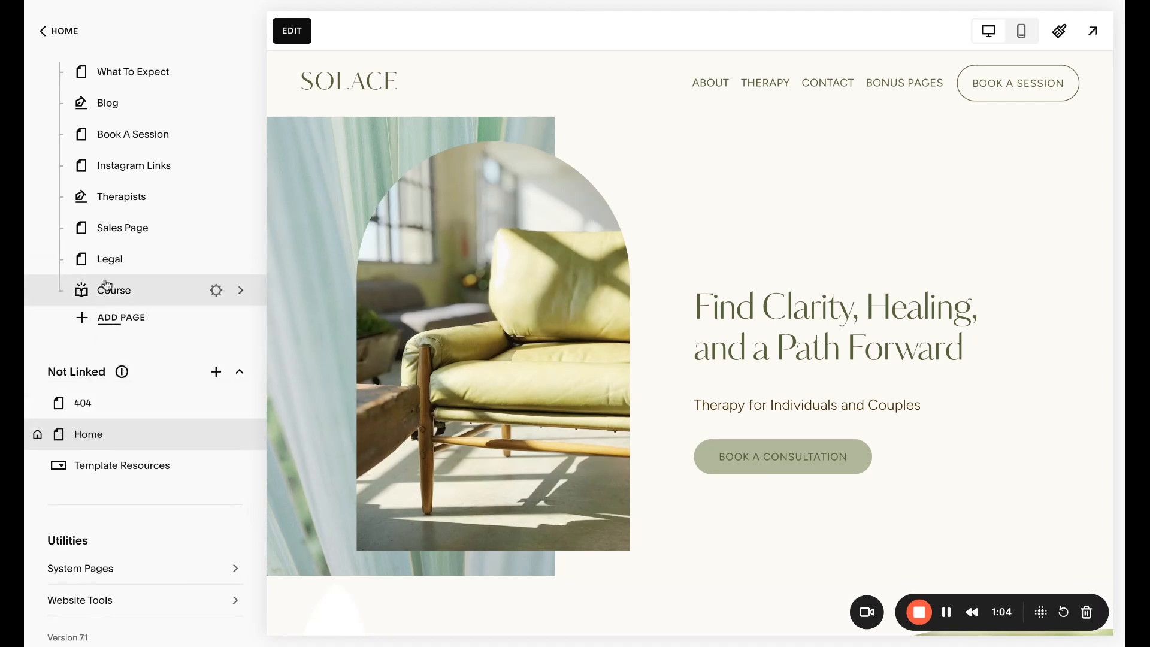
scroll(117, 109, "up", 1)
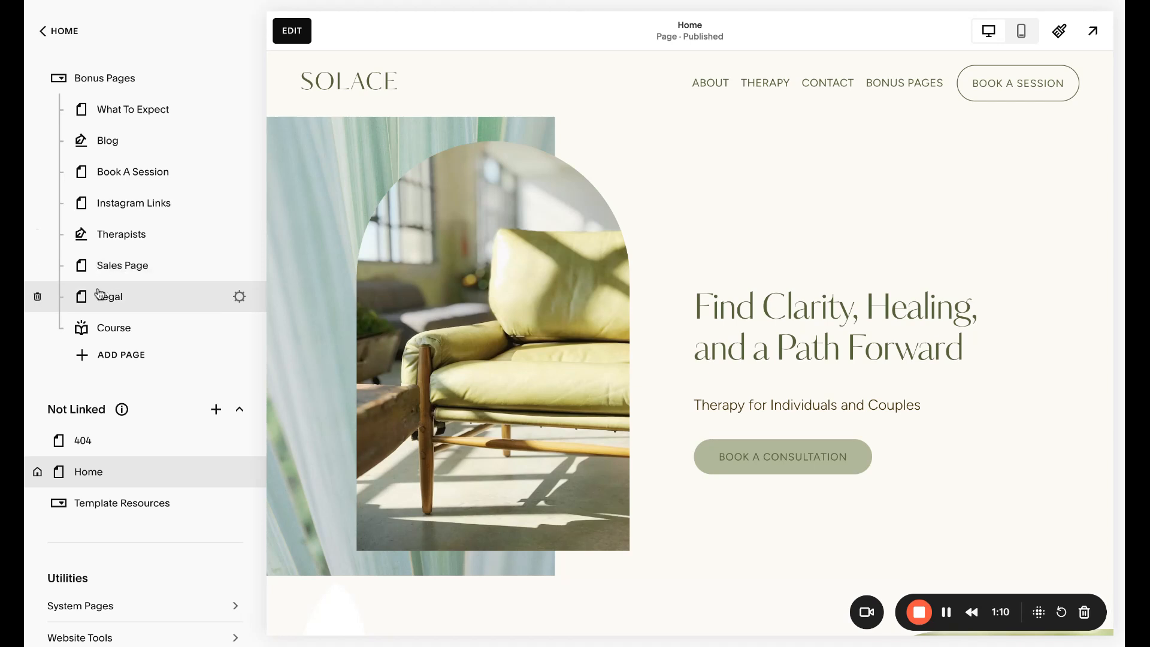
left_click_drag(95, 305, 97, 445)
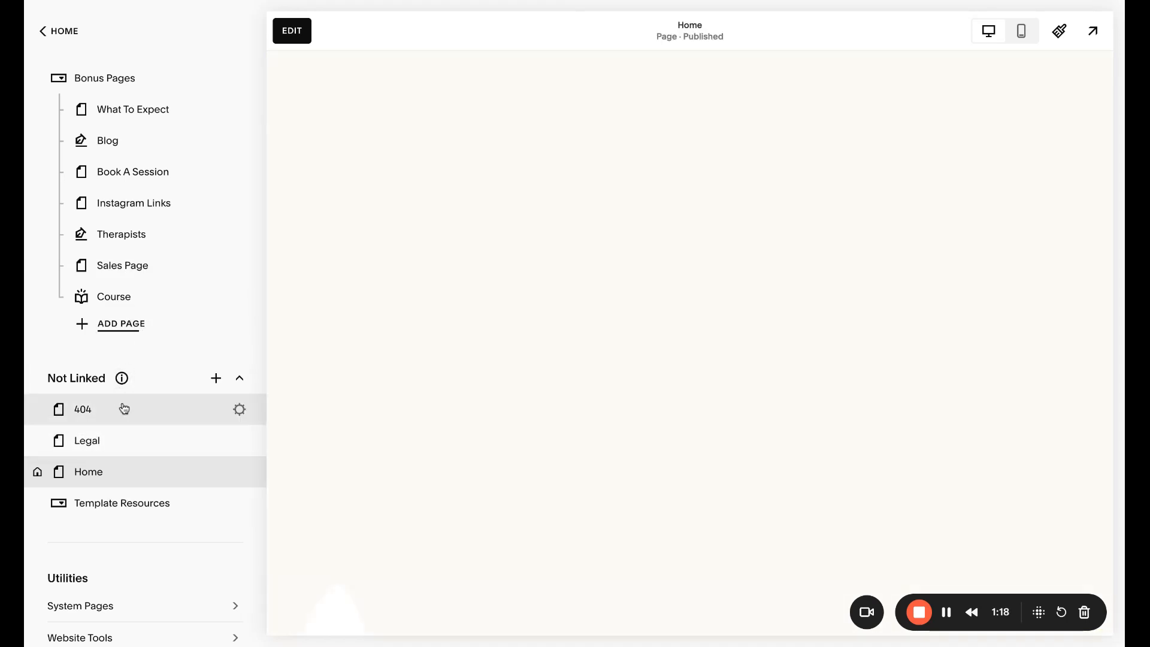
scroll(122, 307, "up", 1)
left_click_drag(121, 306, 85, 436)
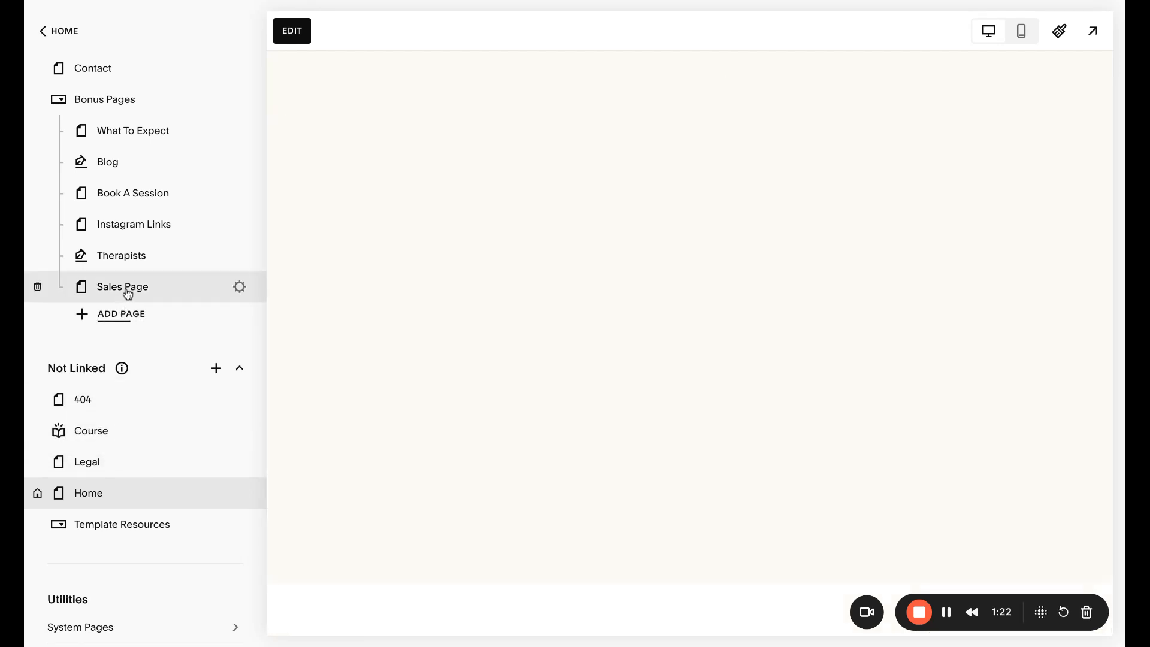
left_click_drag(128, 290, 124, 432)
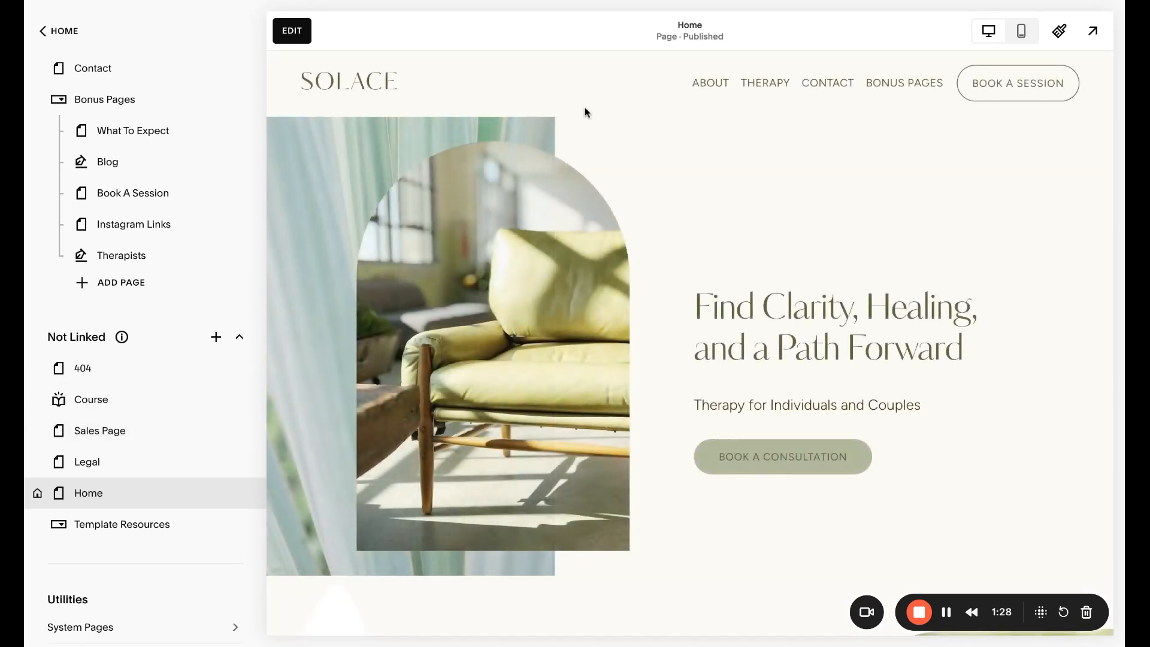
mouse_move(908, 93)
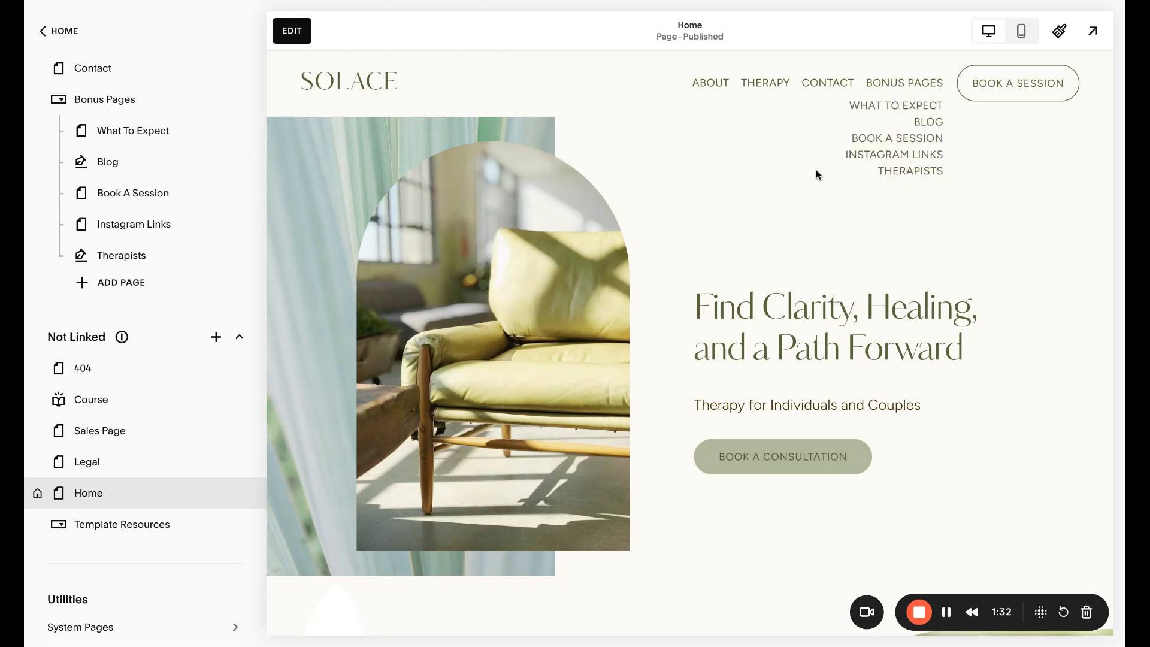
Return the 404, Course, Sales Page and Legal pages from Not Linked to the Bonus Pages dropdown, below Book A Session
left_click_drag(84, 367, 144, 225)
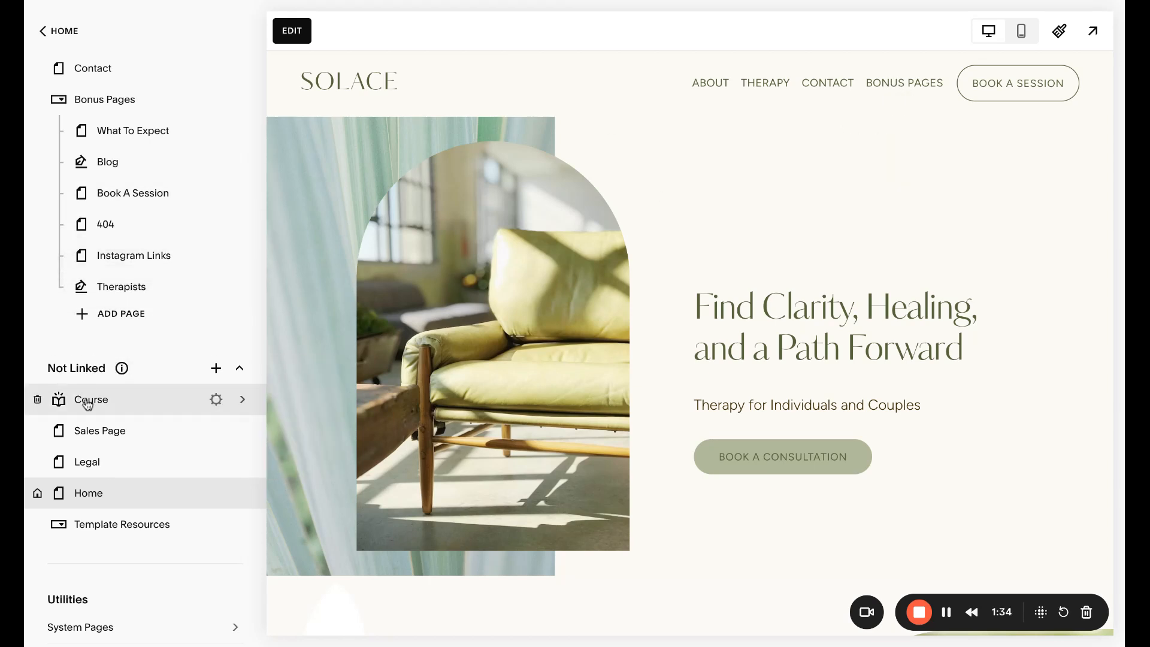
left_click_drag(88, 405, 136, 224)
mouse_move(124, 418)
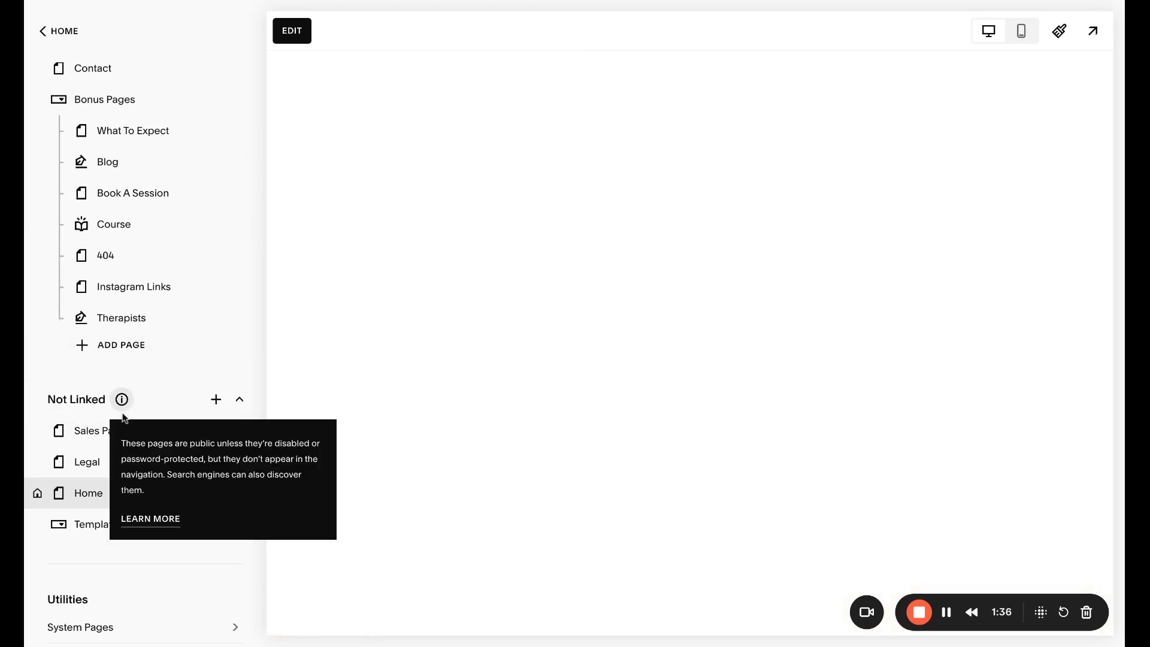
left_click_drag(84, 434, 139, 226)
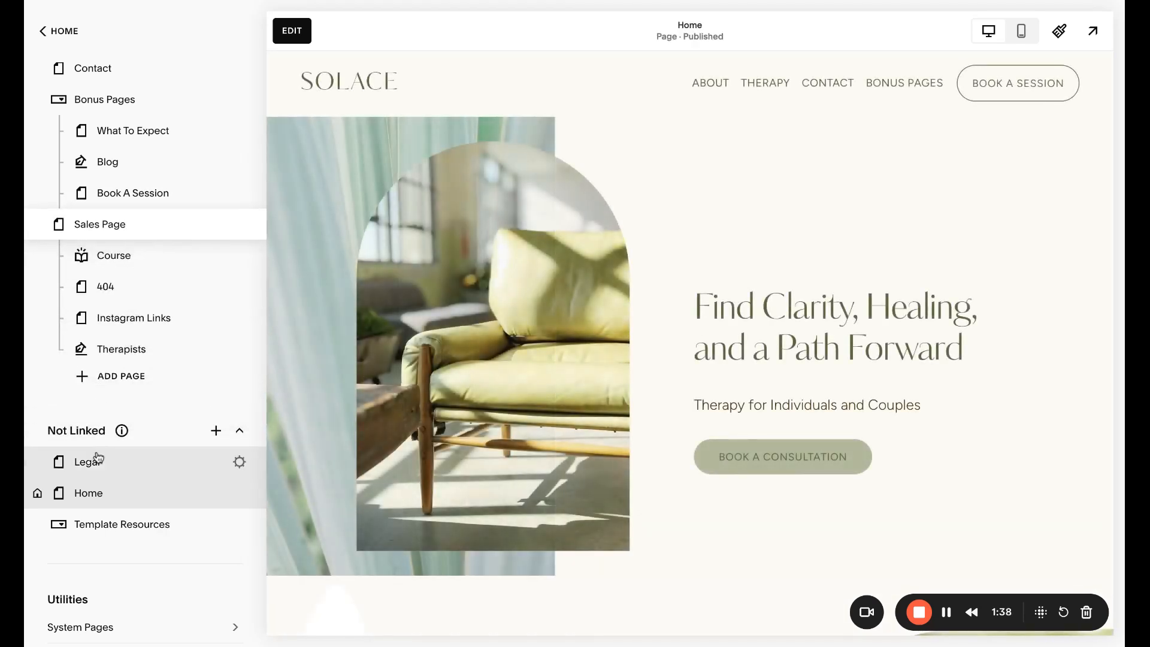
left_click_drag(99, 459, 138, 262)
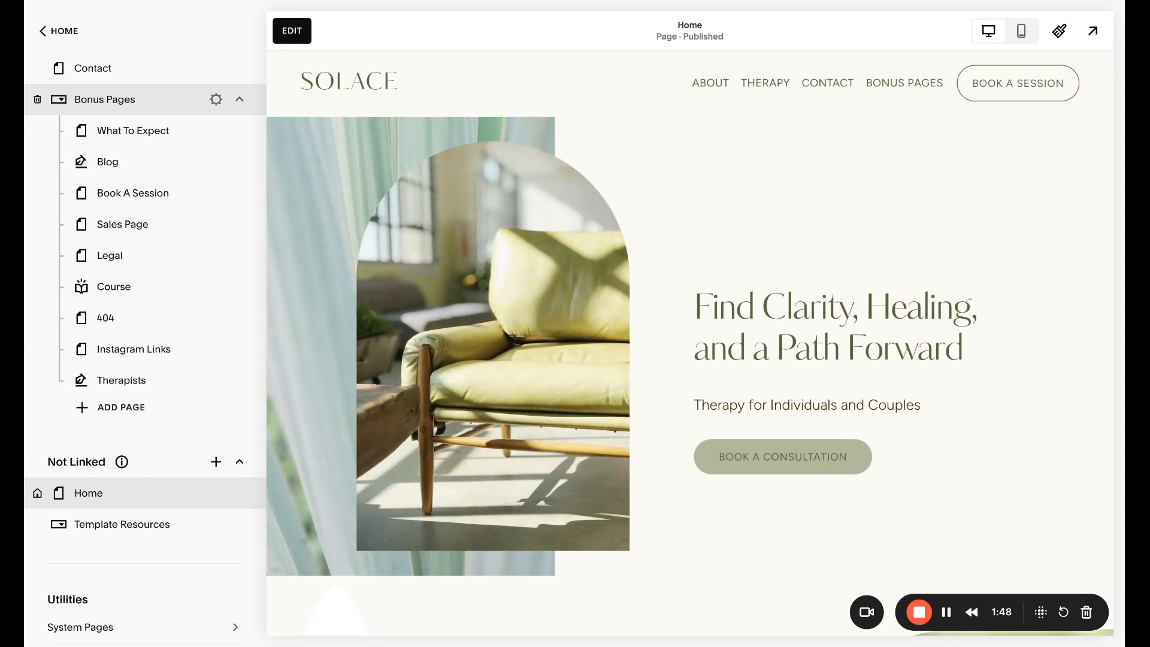
Collapse the Bonus Pages dropdown and move it from Main Navigation to the start of Not Linked
left_click(240, 99)
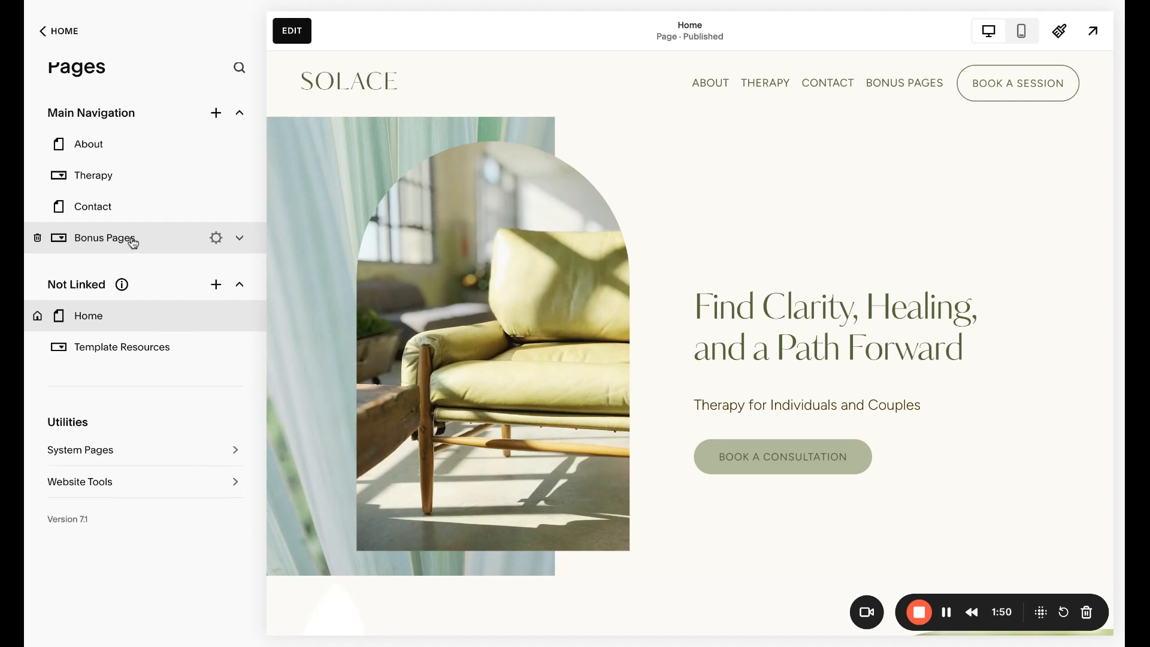
left_click_drag(115, 238, 110, 291)
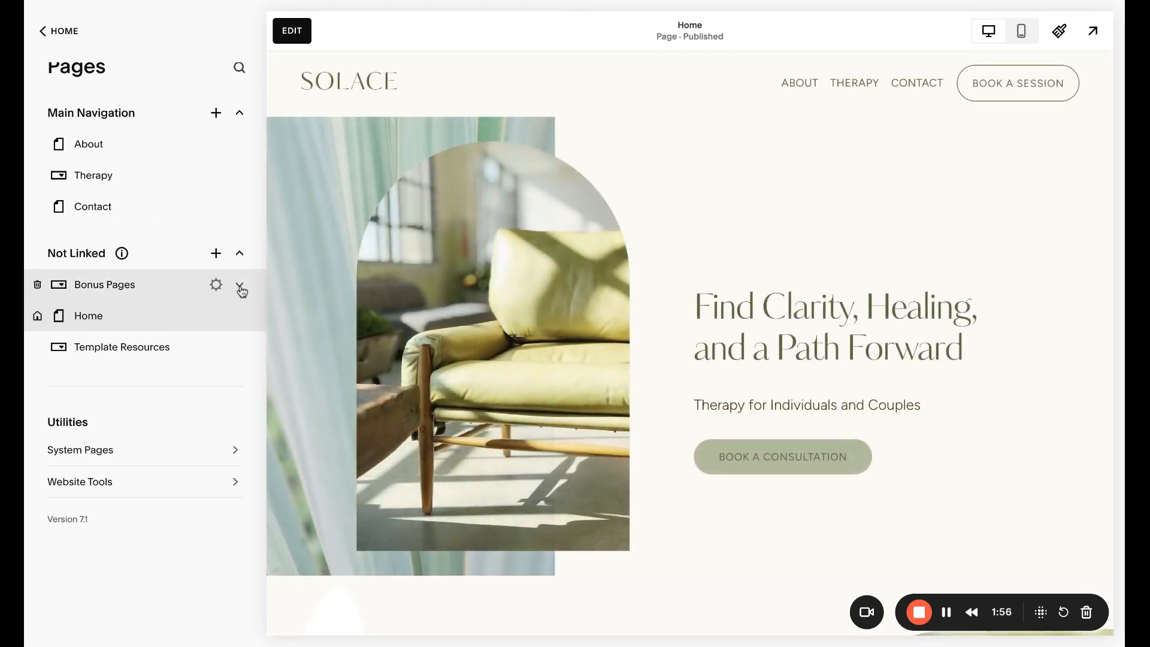
Disable the Sales Page inside Bonus Pages through its page settings and save the change
left_click(241, 289)
scroll(198, 357, "down", 1)
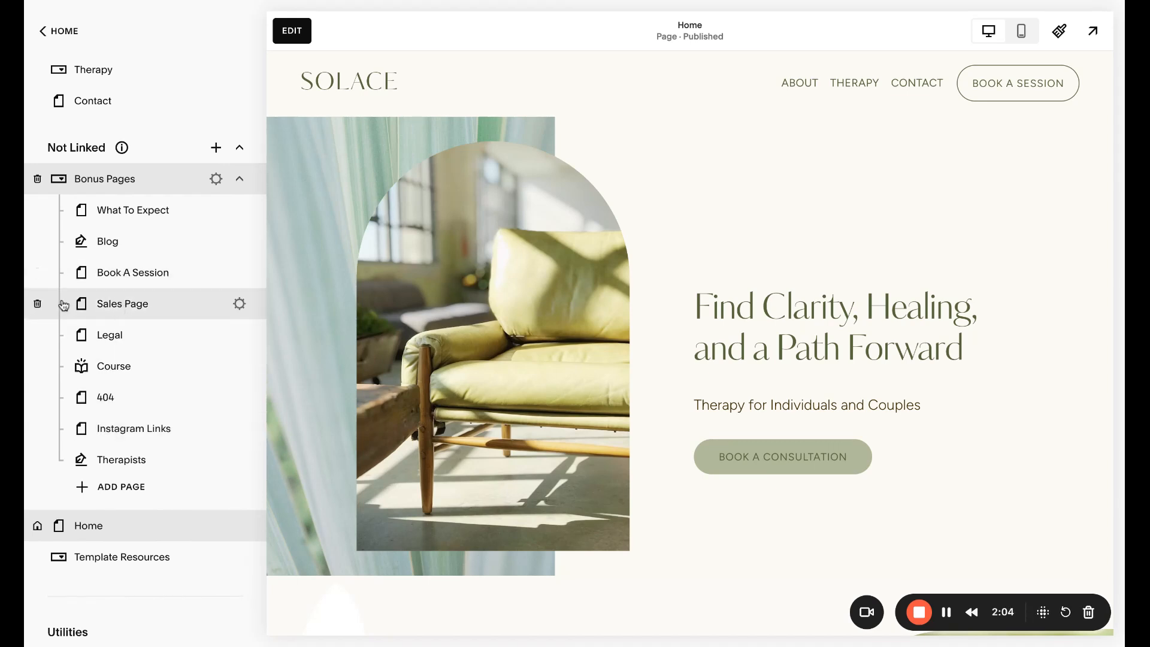
left_click(240, 305)
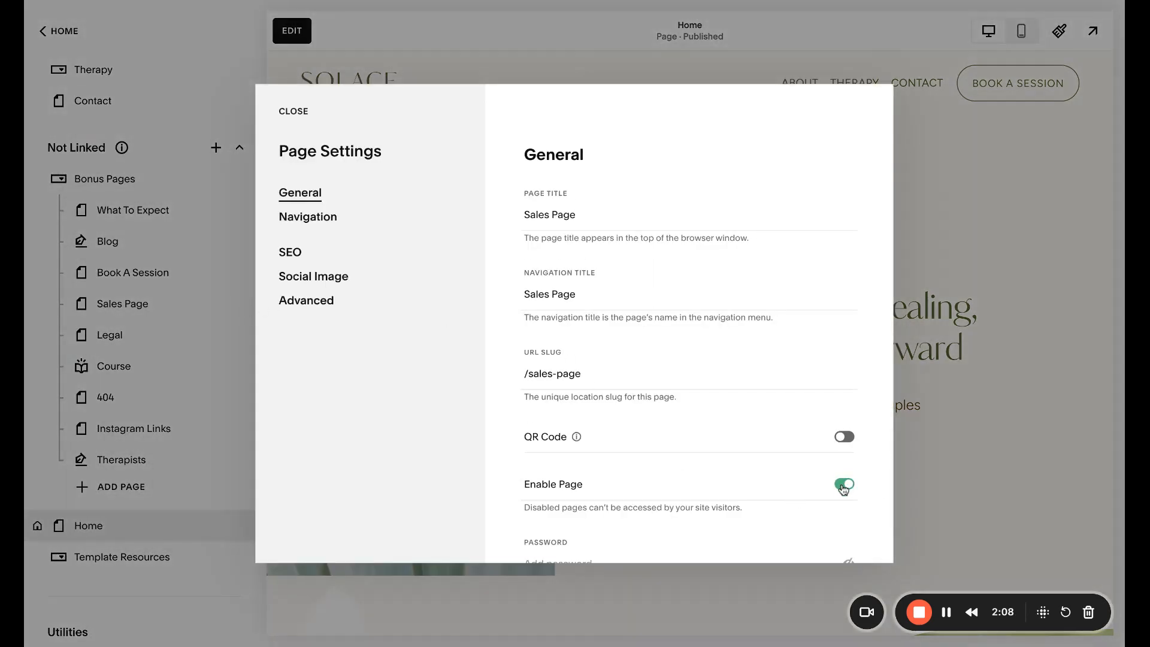
left_click(844, 485)
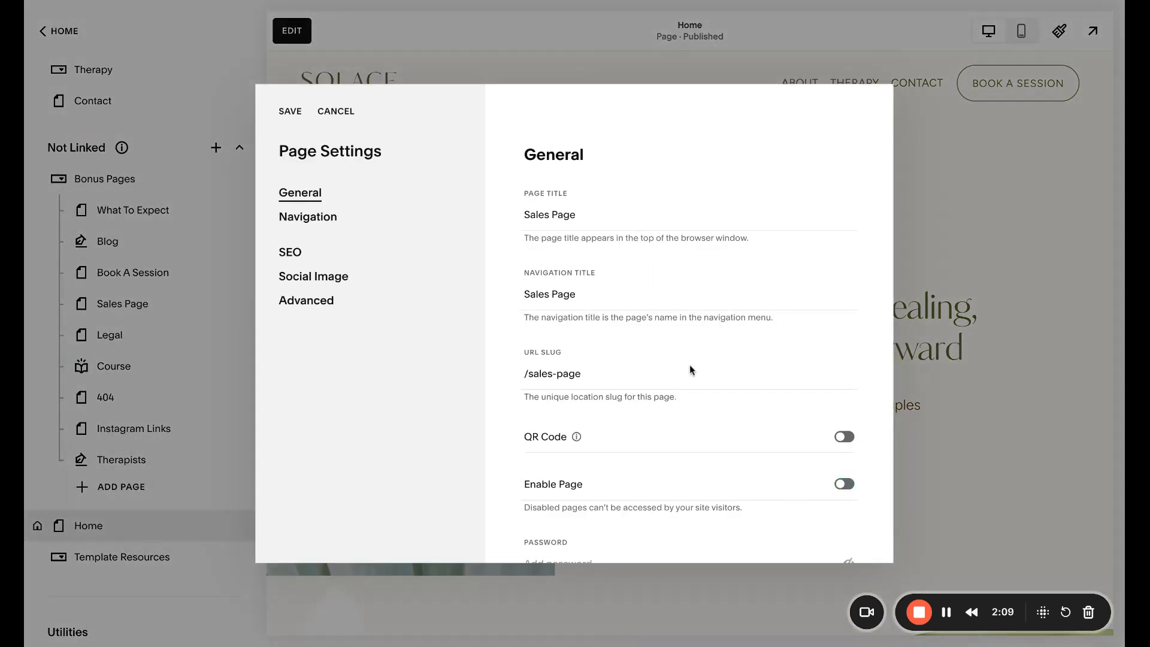
left_click(289, 117)
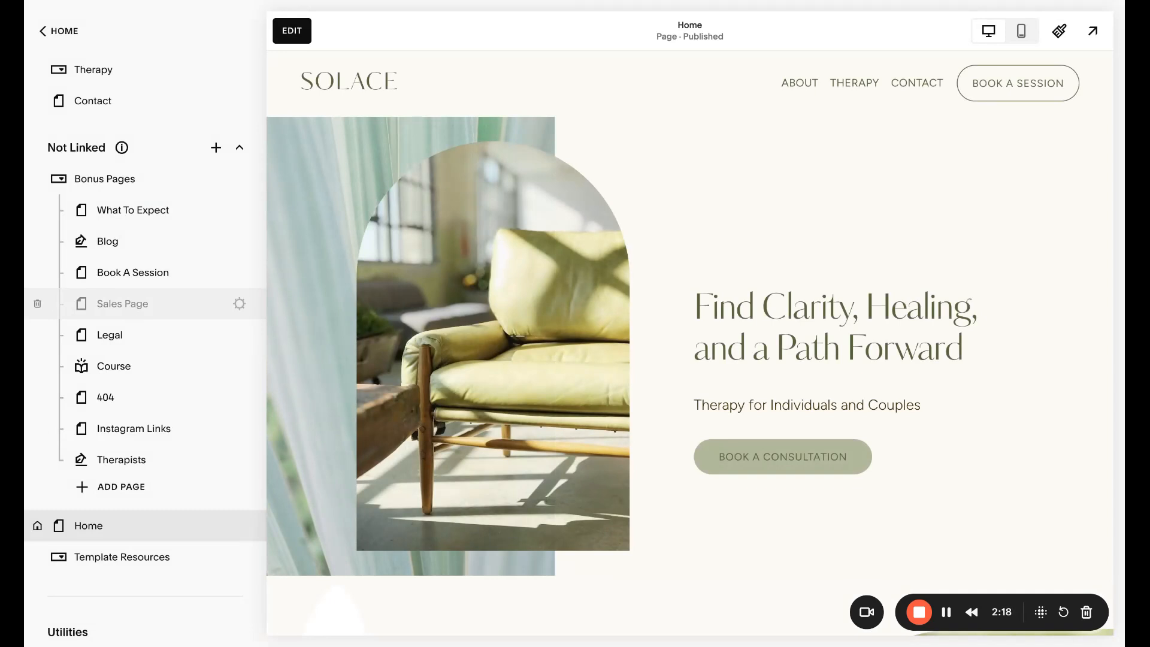
Open the disabled Sales Page and review its layout from the header to the footer
left_click(122, 304)
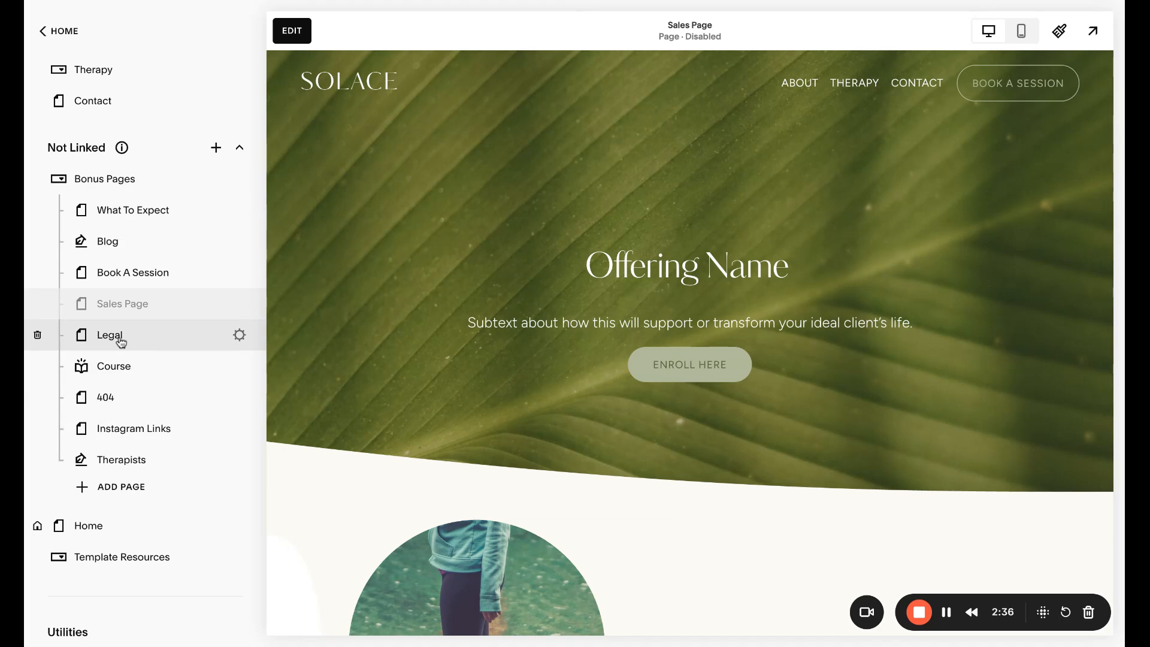
scroll(548, 456, "down", 10)
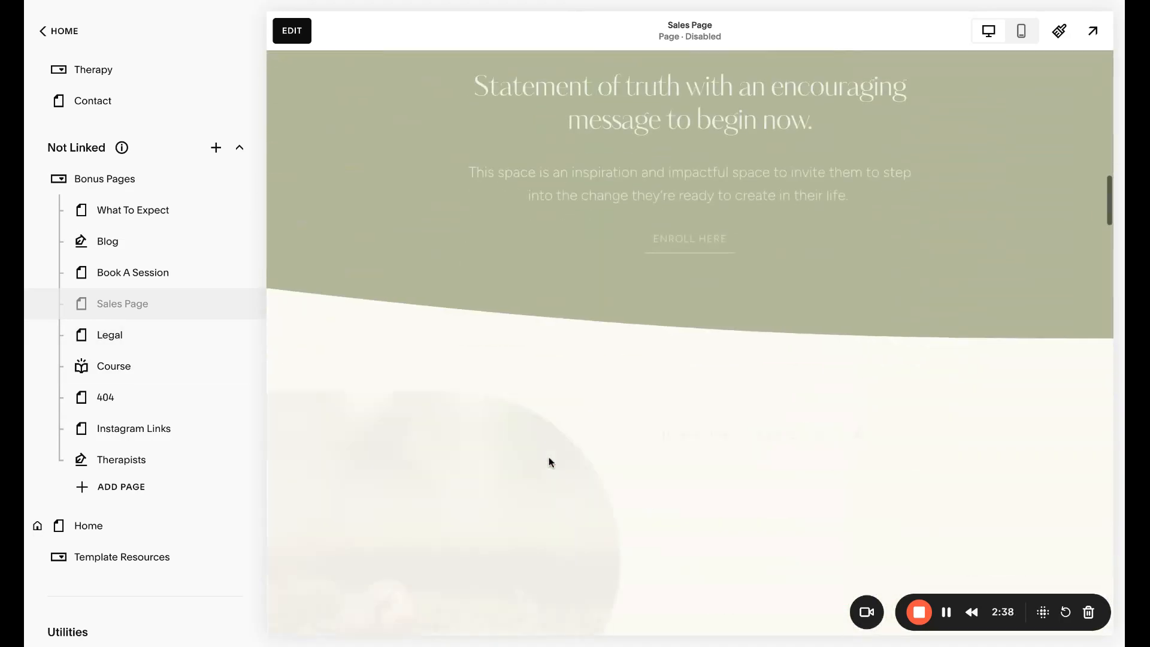
scroll(549, 462, "down", 10)
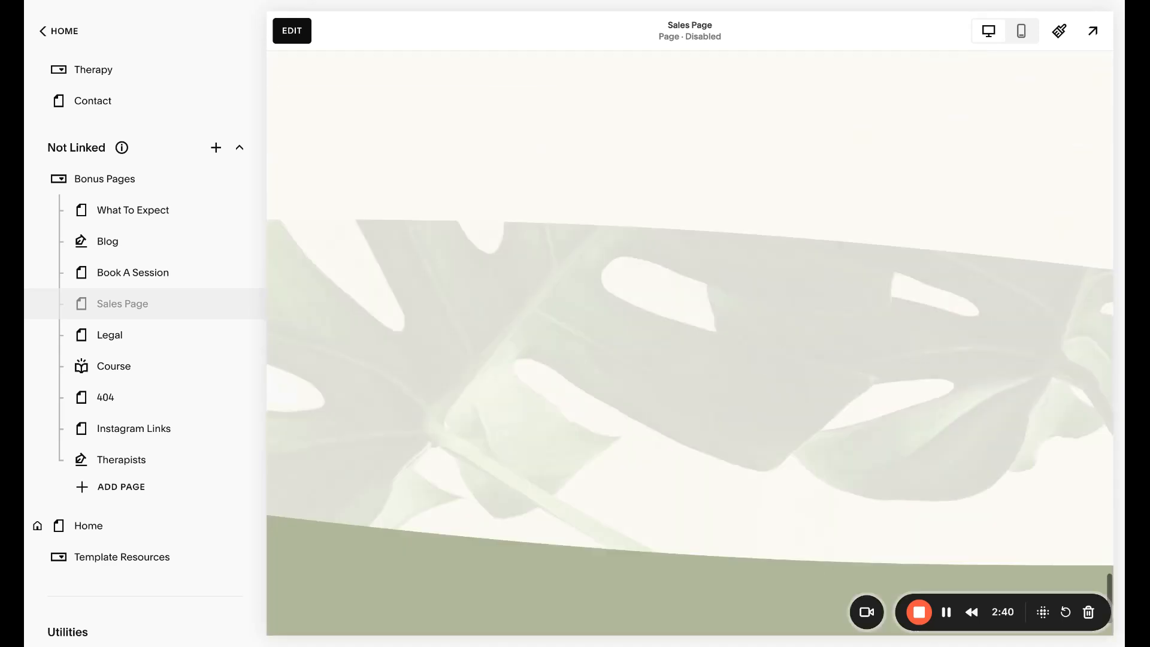
scroll(549, 462, "down", 5)
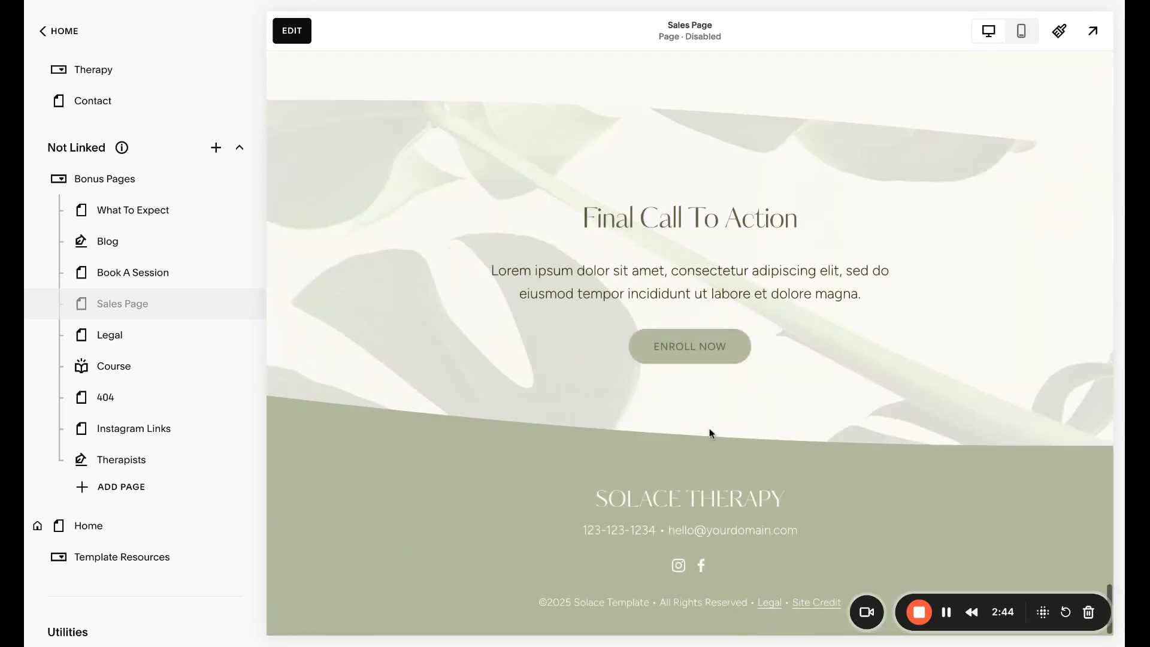
scroll(711, 432, "up", 10)
scroll(710, 433, "up", 10)
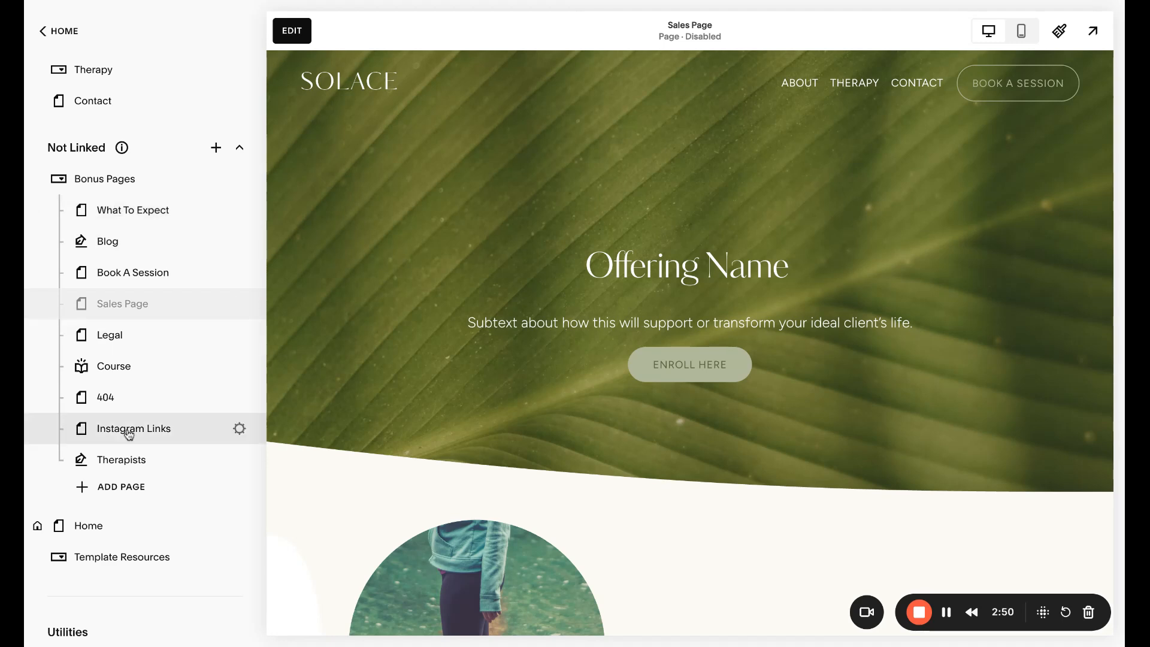
Collapse Bonus Pages and move the Home page from Not Linked to the first position in Main Navigation
left_click(240, 182)
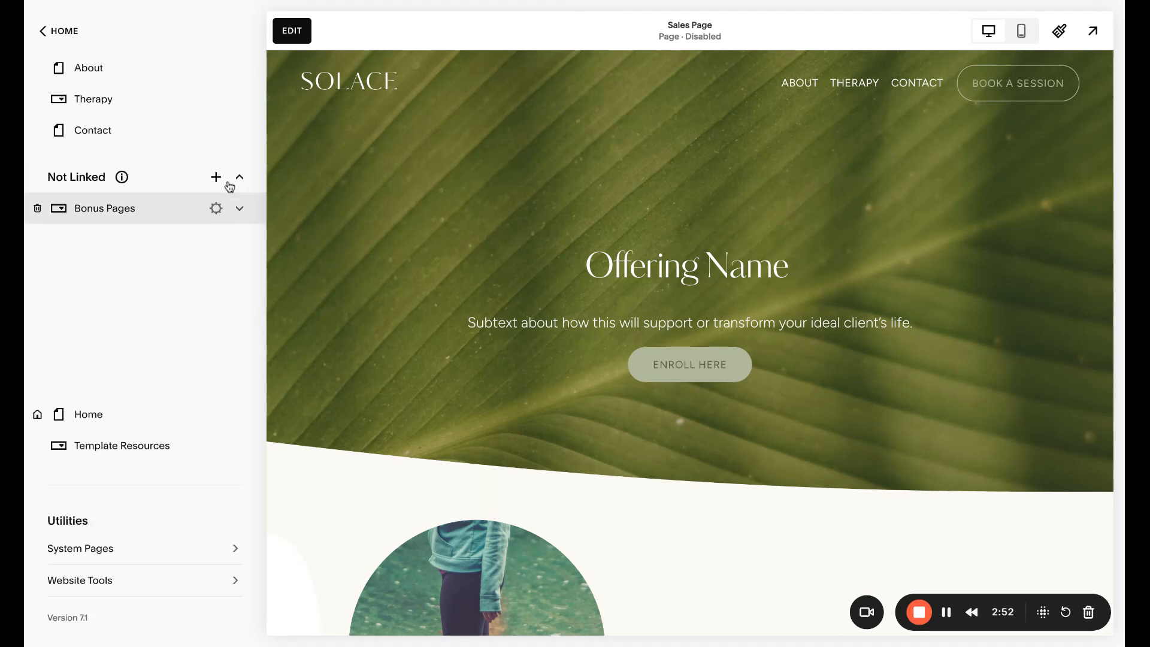
mouse_move(122, 253)
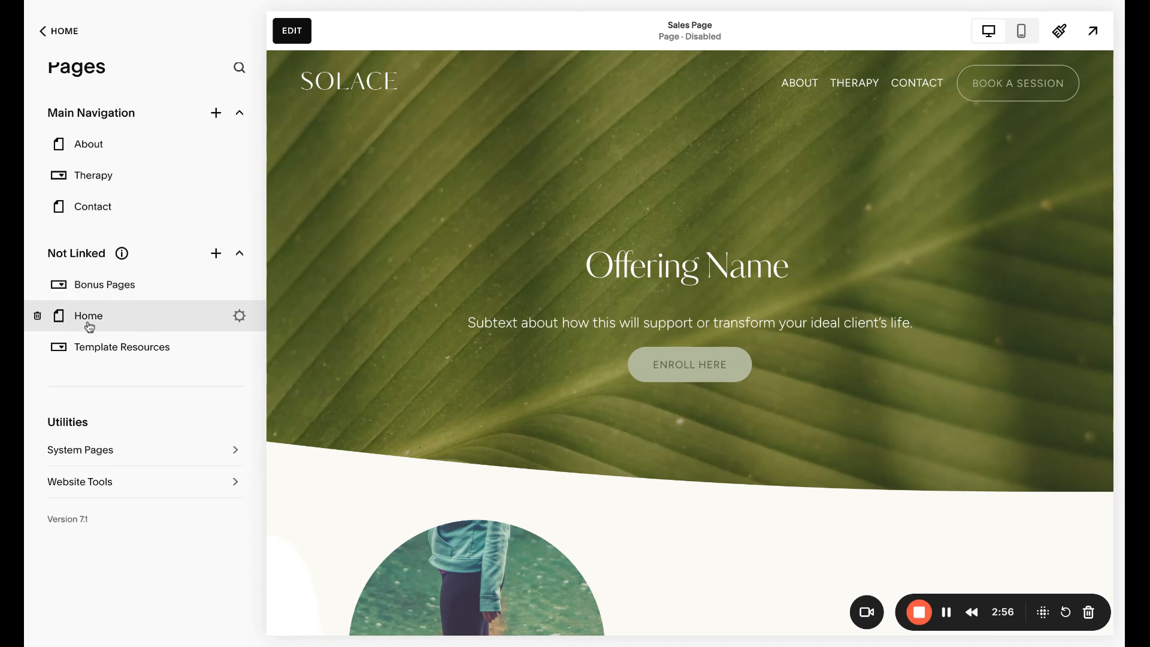
left_click_drag(87, 326, 103, 158)
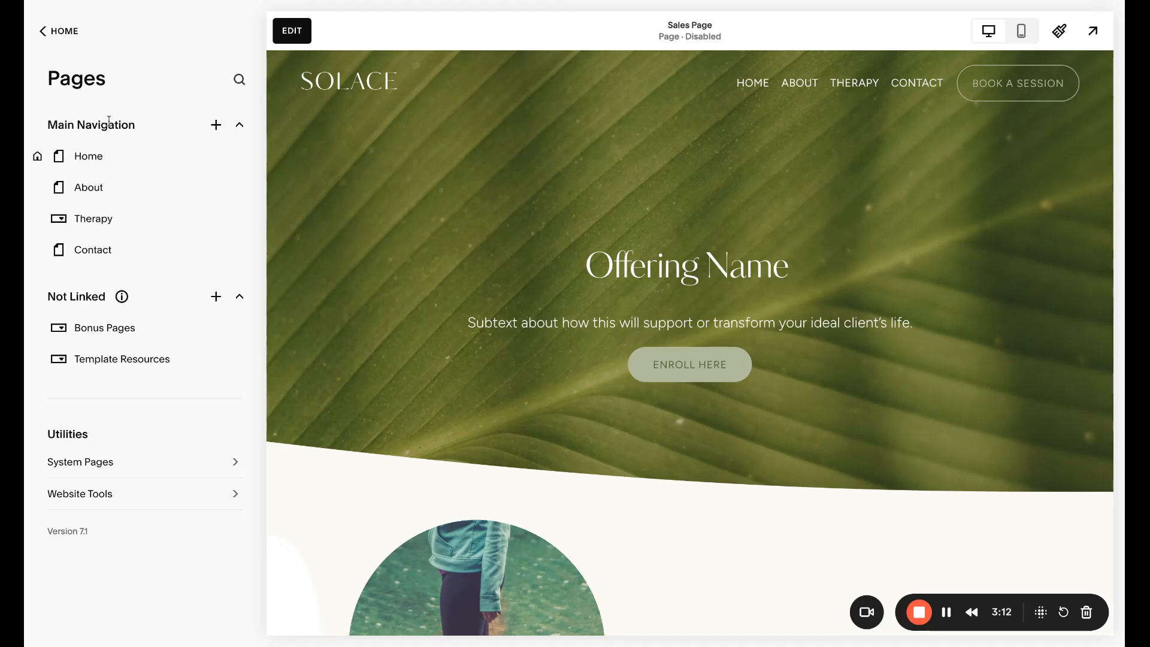
Add a dropdown to the Main Navigation and name it "Name of the Dropdown"
left_click(216, 133)
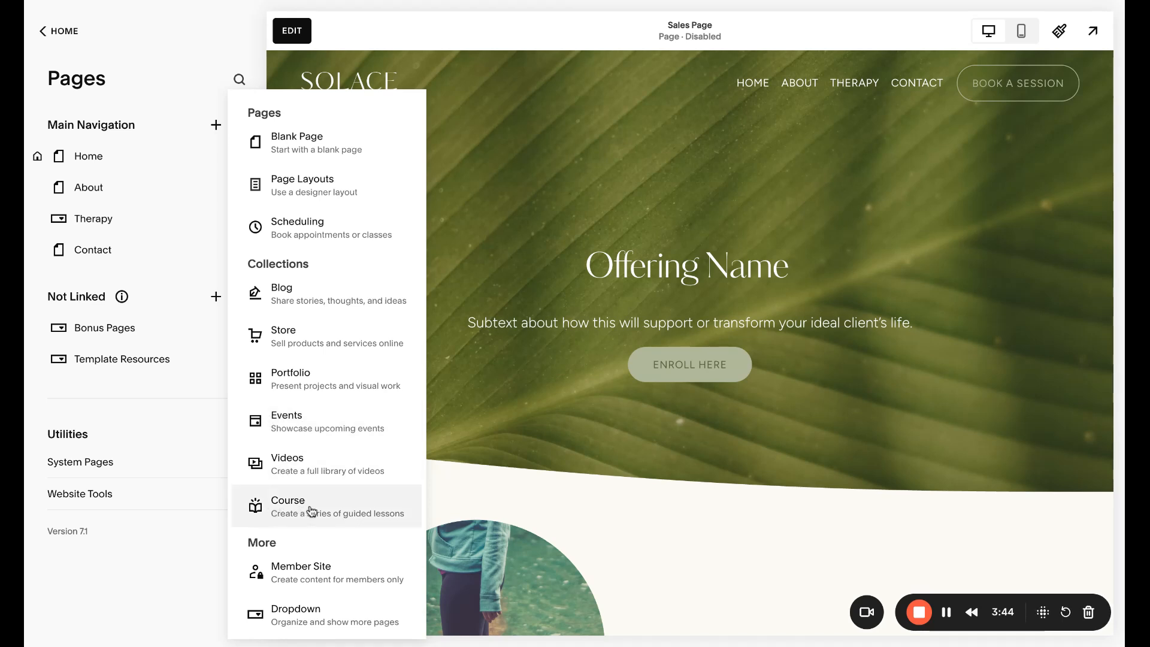
scroll(313, 513, "down", 1)
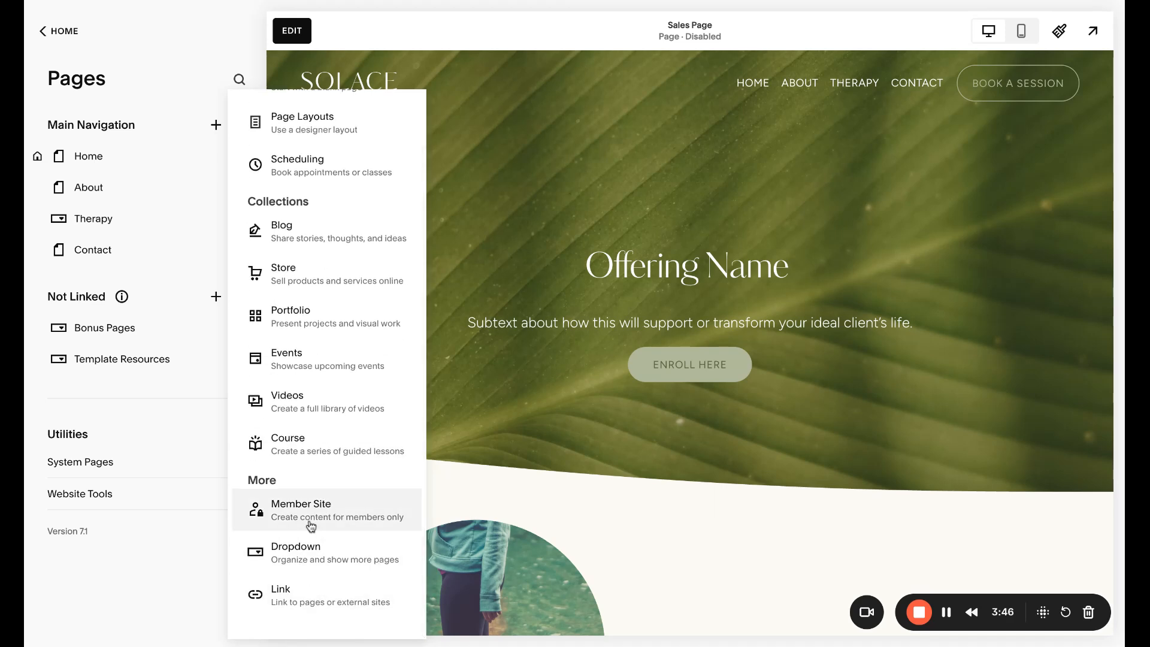
left_click(317, 558)
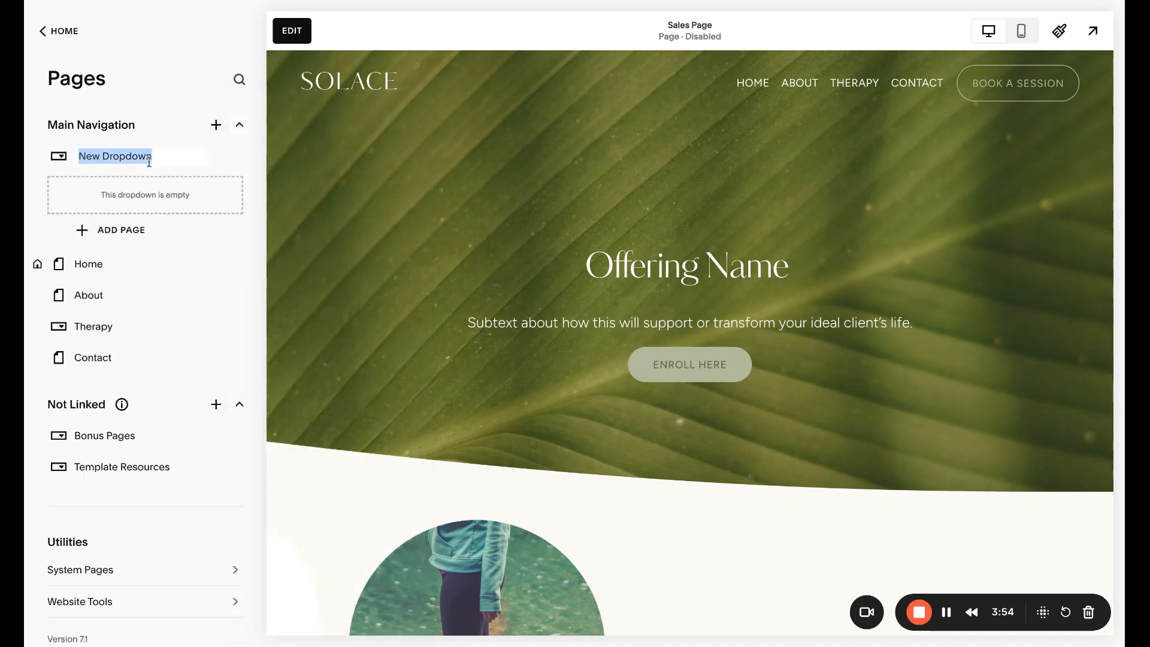
type("Ne")
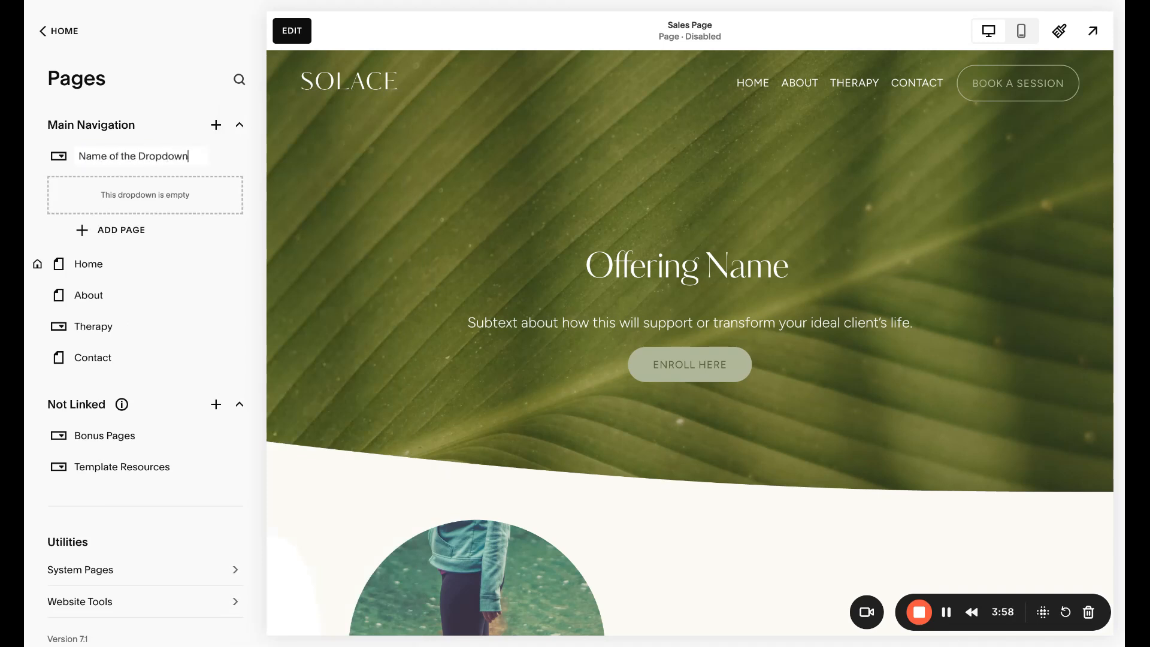
Nest the About page inside Name of the Dropdown, and move it back out to the first position in Main Navigation
left_click_drag(131, 306, 146, 232)
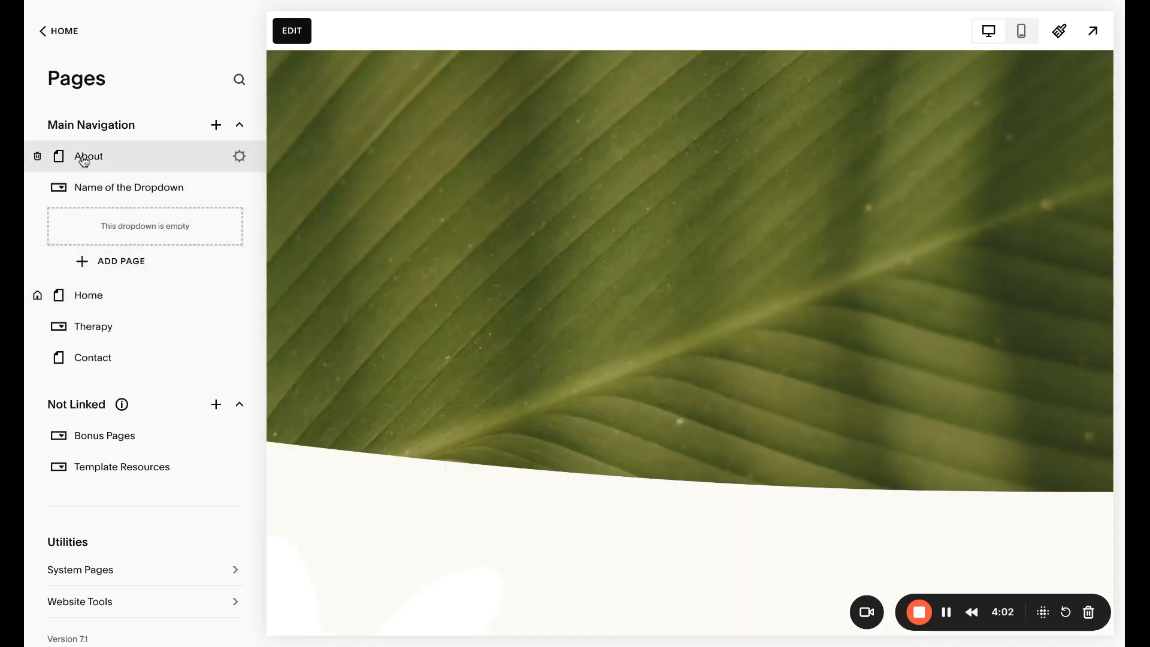
left_click_drag(84, 161, 118, 198)
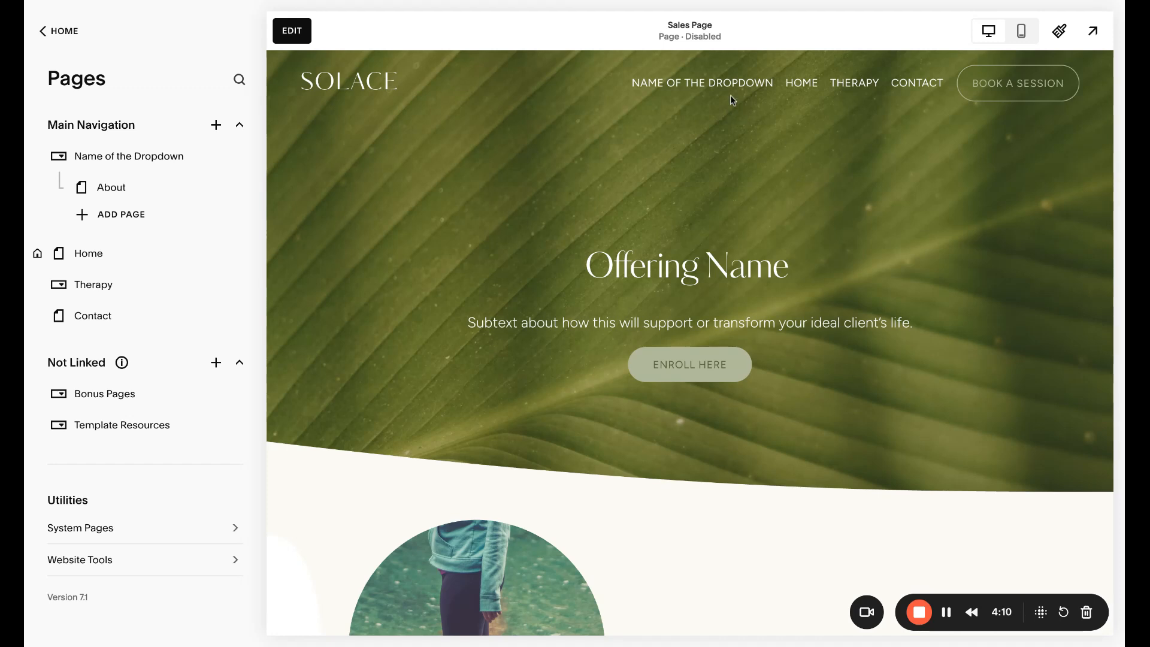
mouse_move(732, 96)
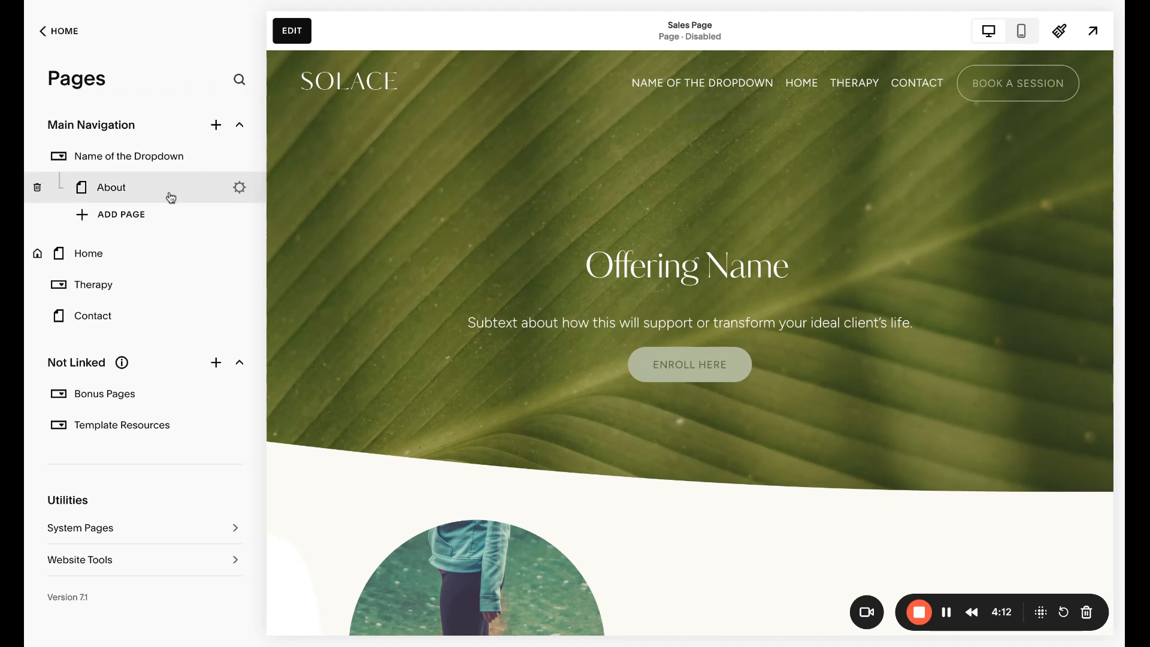
left_click_drag(125, 198, 129, 169)
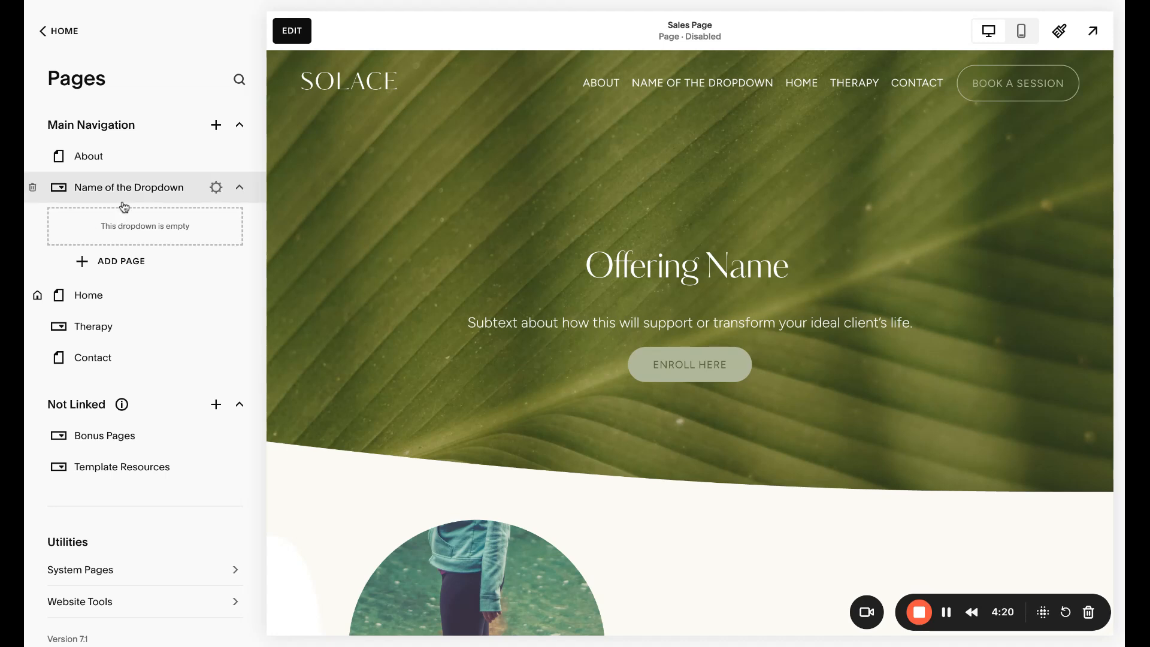
Add a link titled "Values" pointing to /about#values inside Name of the Dropdown and save it
left_click(111, 268)
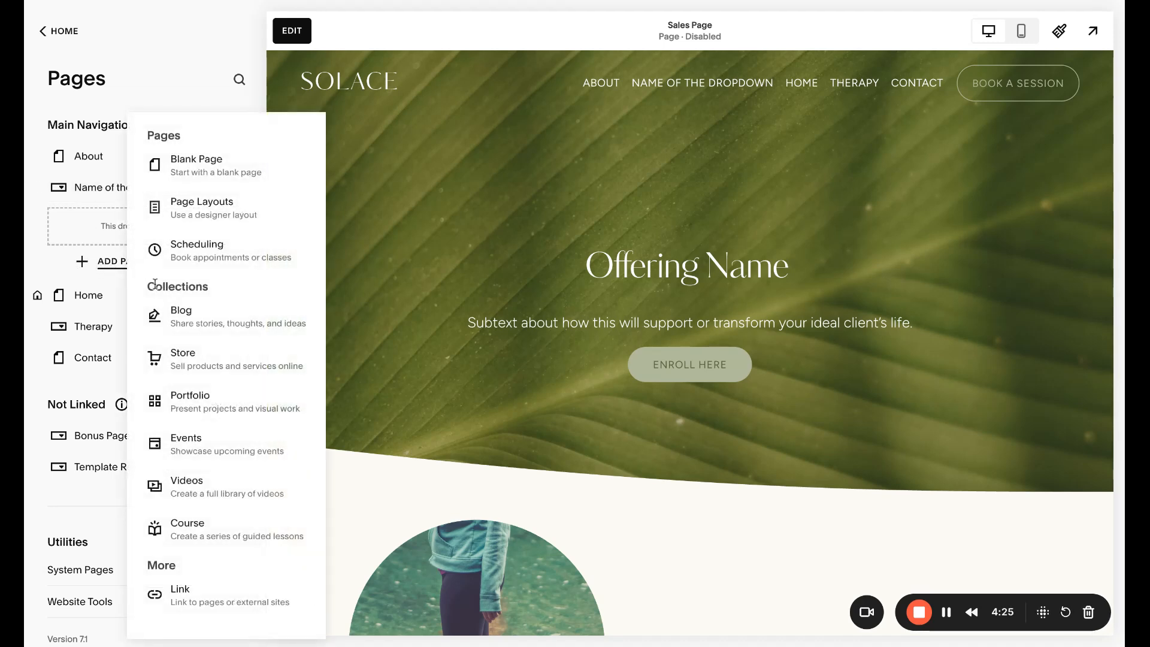
left_click(180, 597)
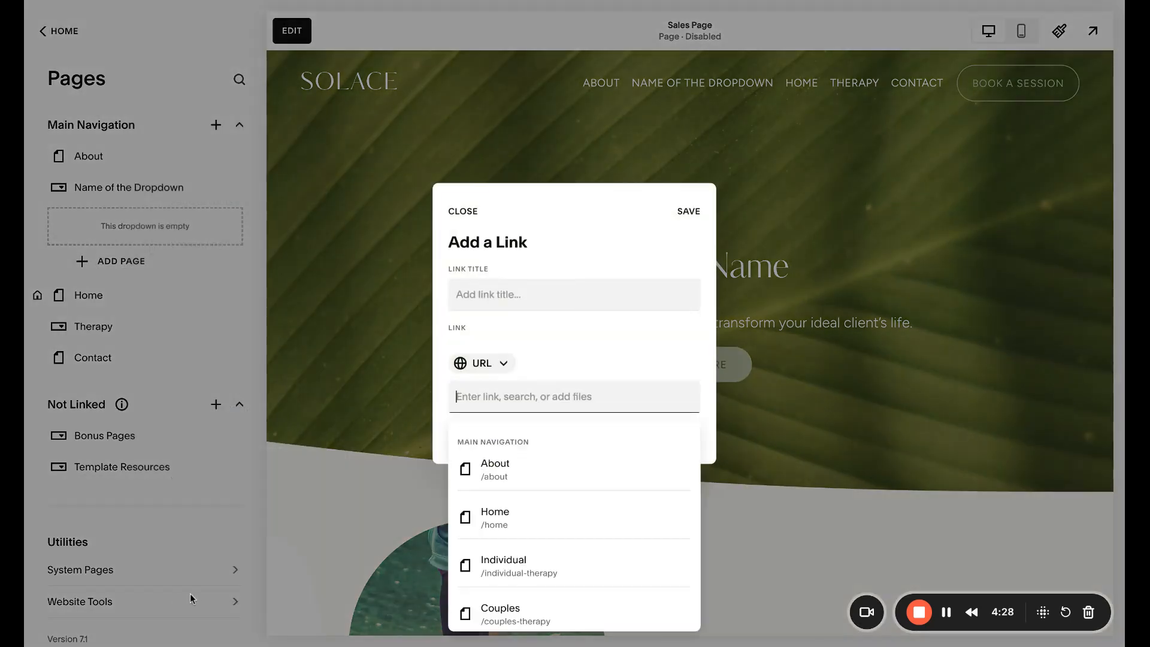
type("/about")
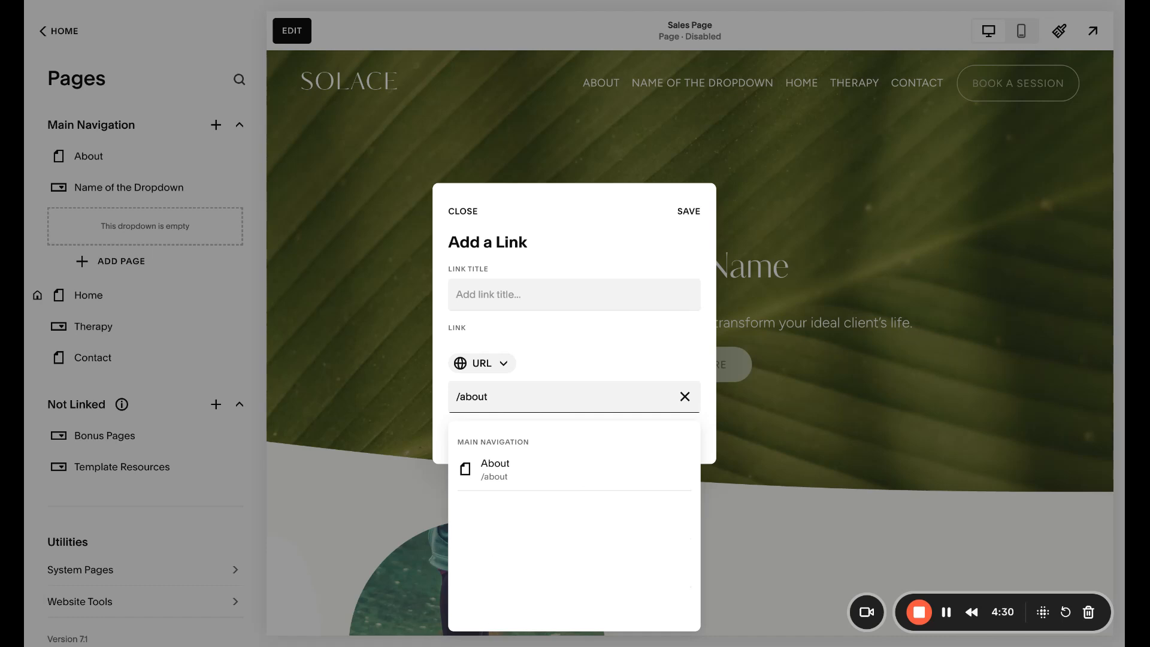
left_click(488, 472)
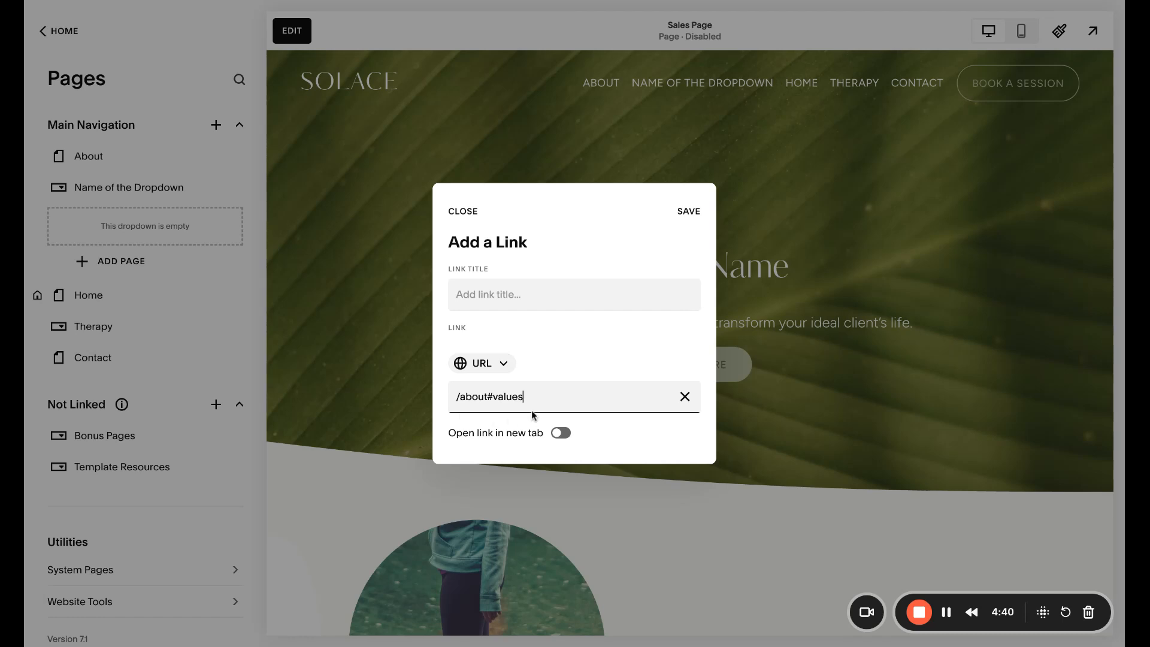
left_click(688, 214)
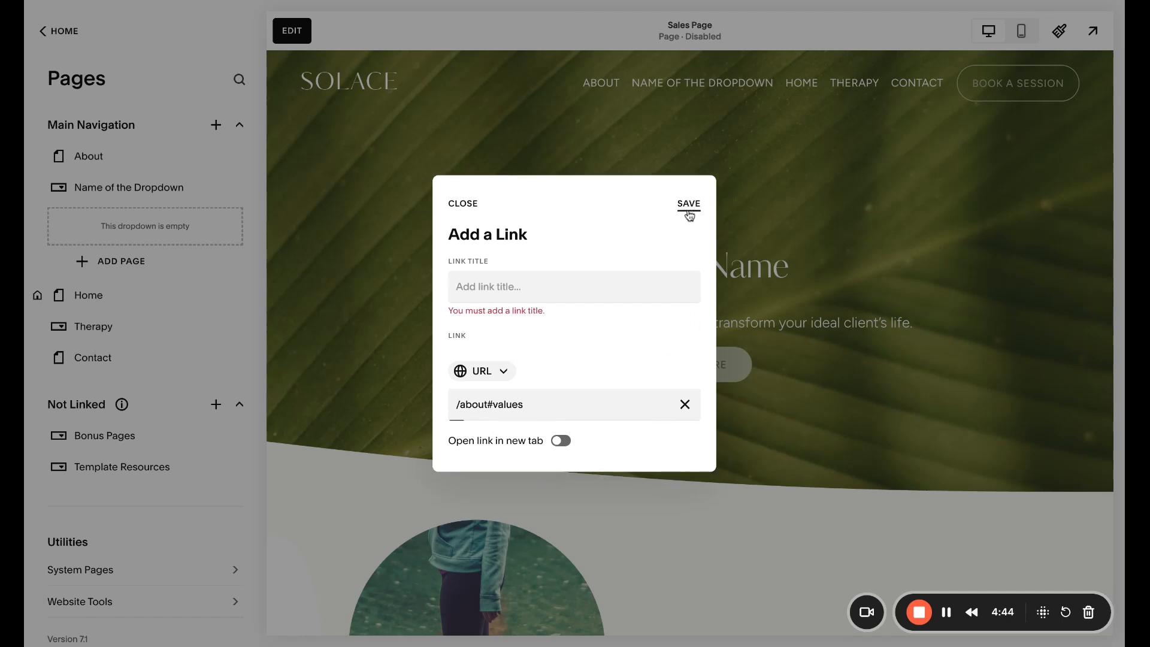
left_click(501, 282)
type("Values")
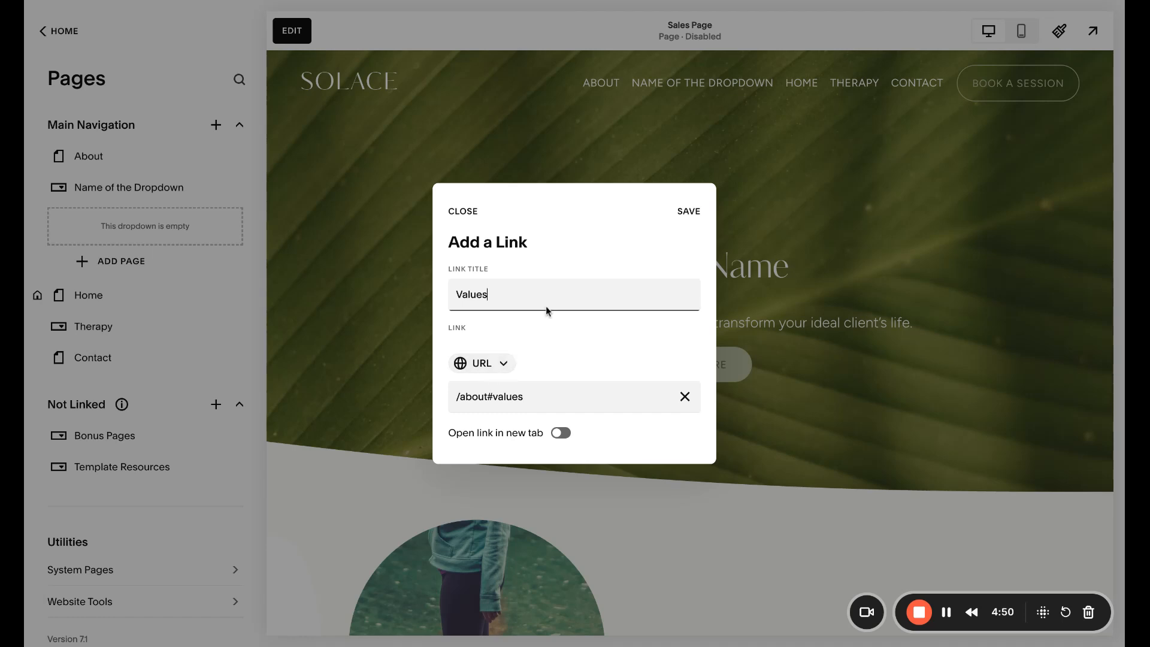
left_click(689, 214)
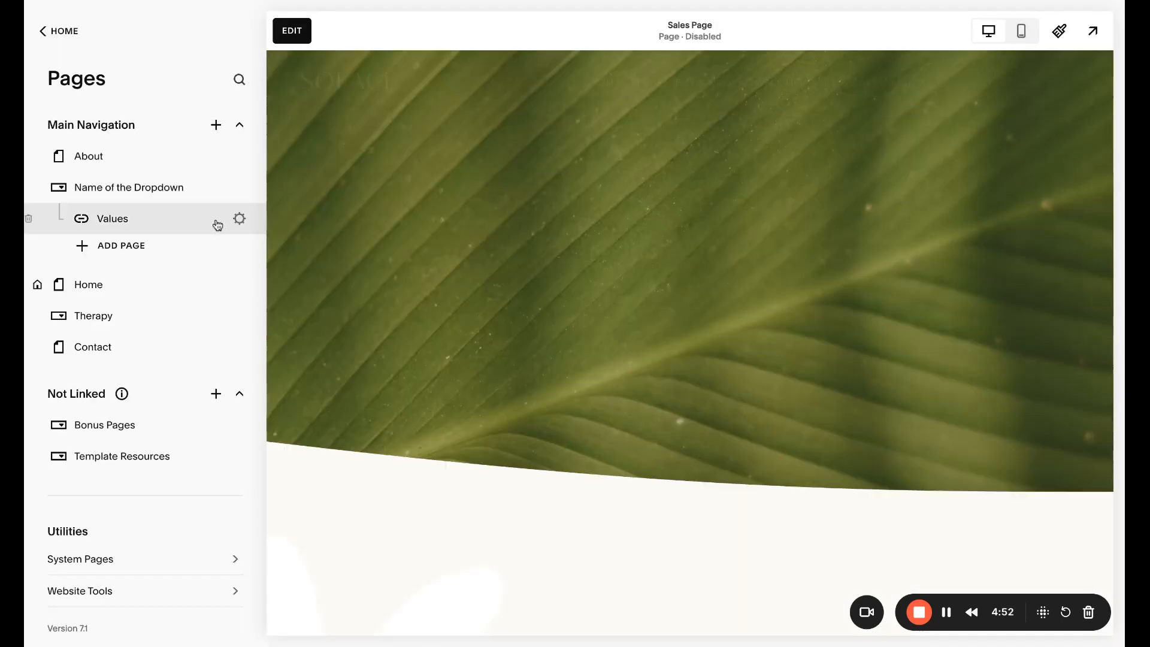
Expand the Bonus Pages dropdown under Not Linked to show its pages
mouse_move(691, 89)
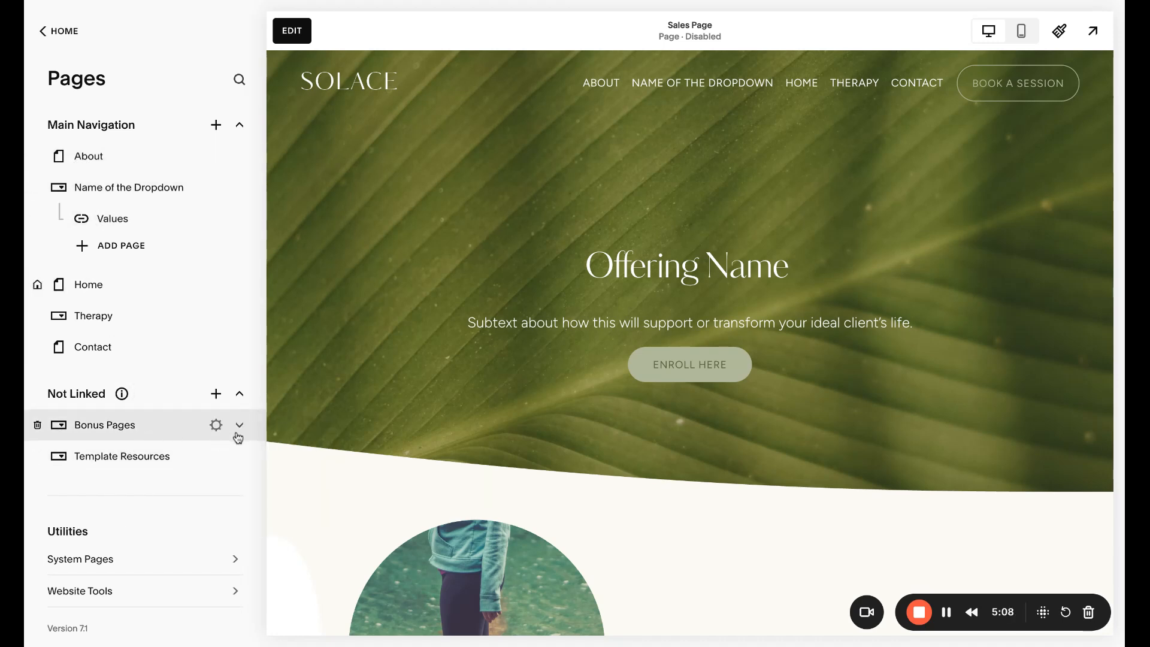
left_click(239, 427)
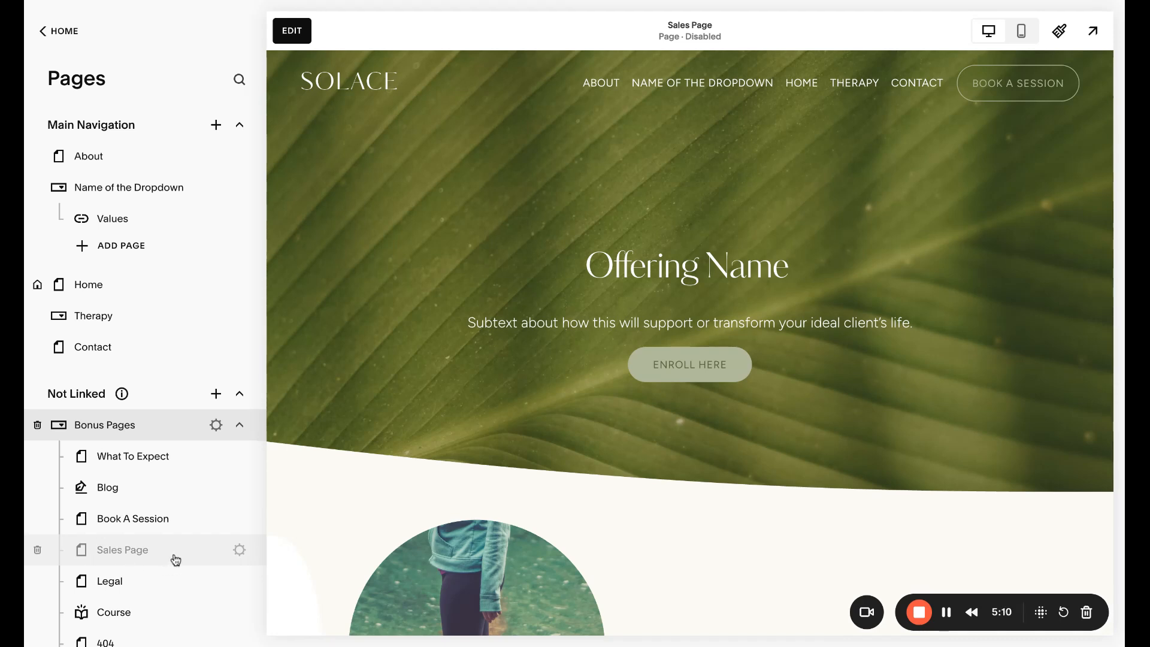